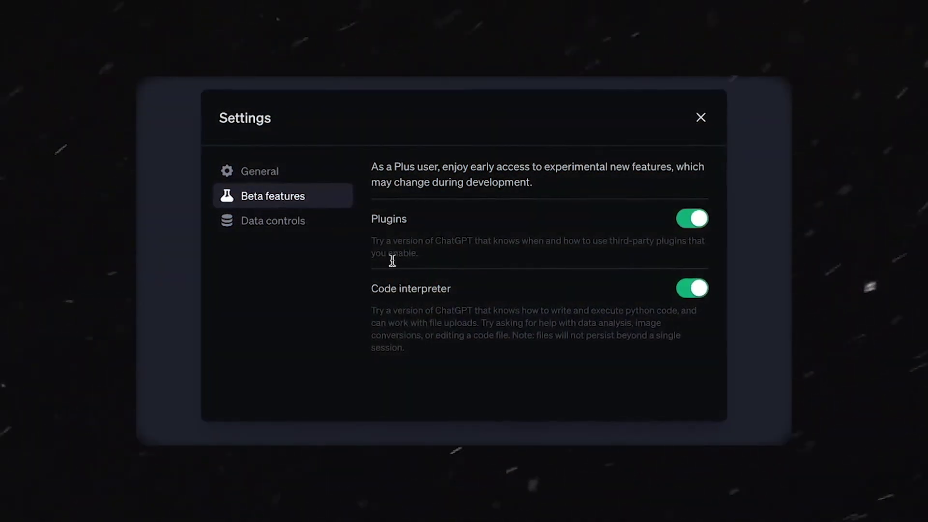
Scroll through the intro on ChatGPT's blank new-chat page
left_click_drag(371, 289, 517, 297)
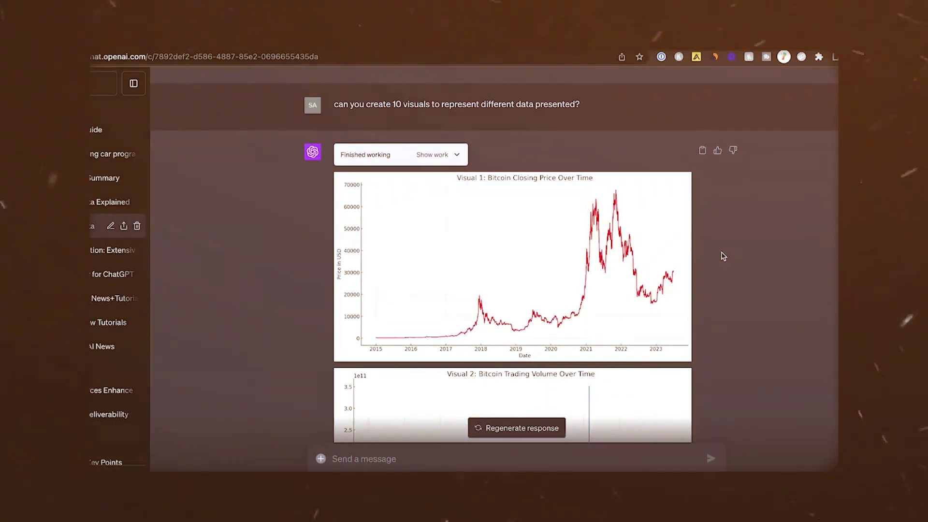
scroll(720, 252, "down", 4)
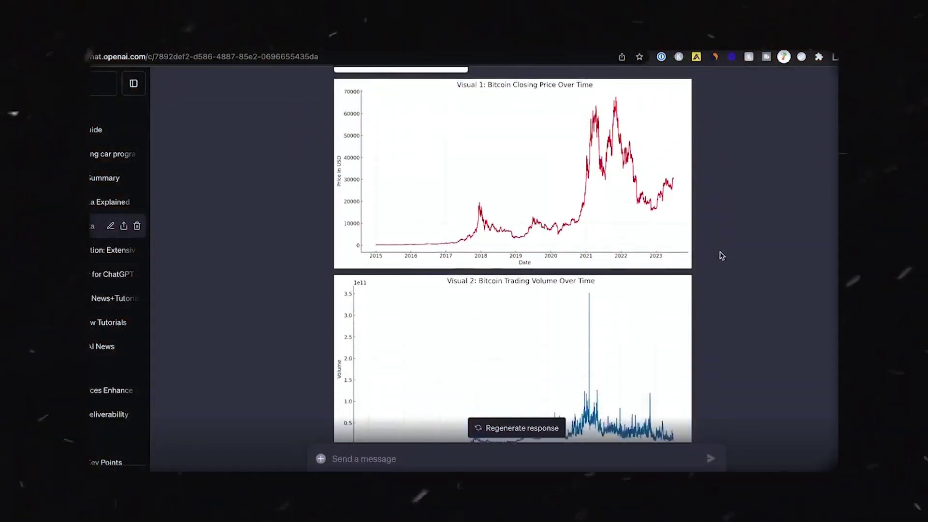
scroll(686, 225, "down", 15)
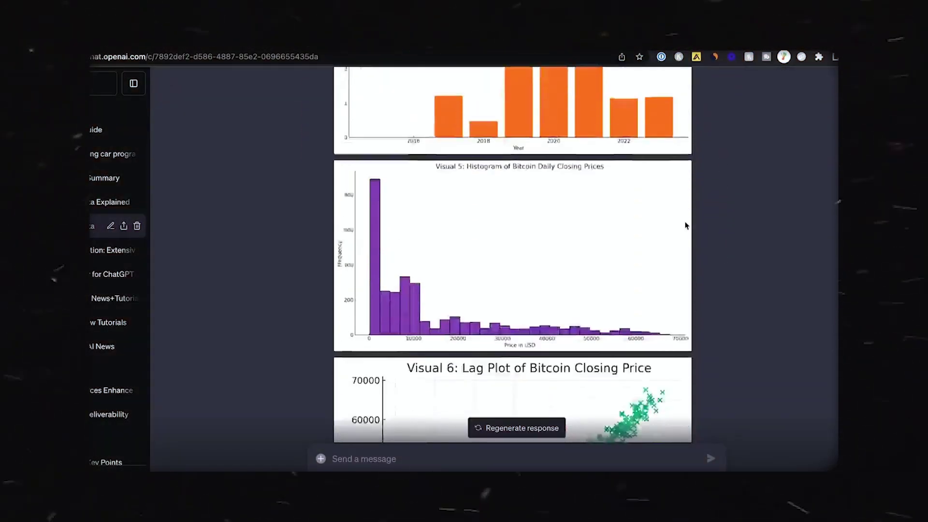
scroll(686, 225, "down", 15)
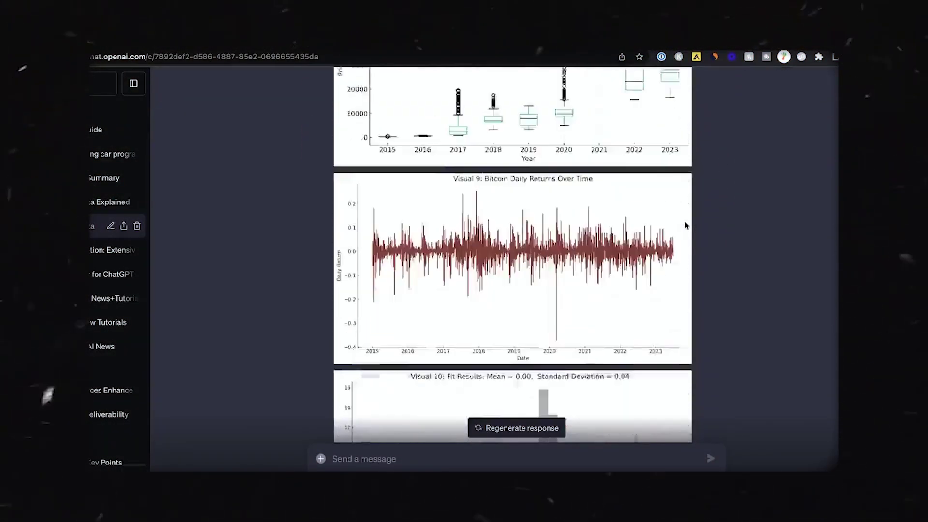
scroll(686, 225, "down", 20)
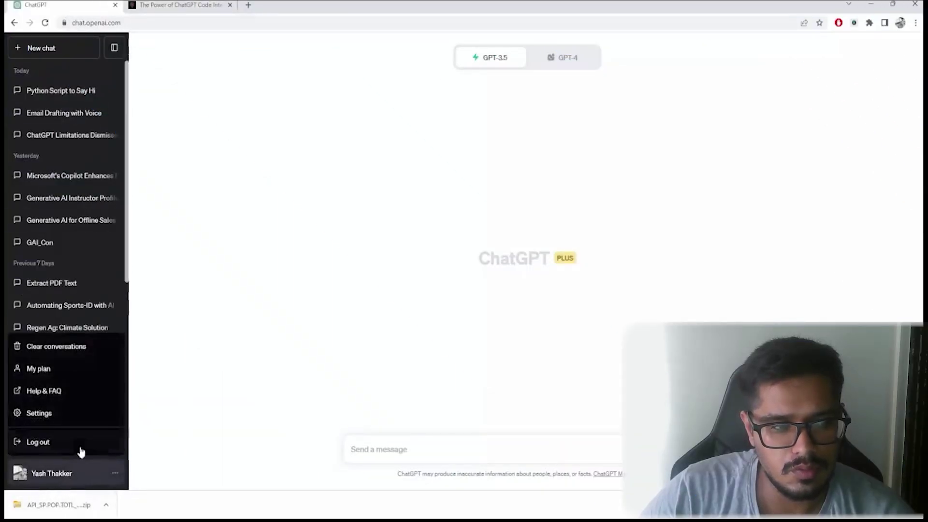
Check in Settings that the Plugins and Code interpreter beta features are enabled
left_click(68, 415)
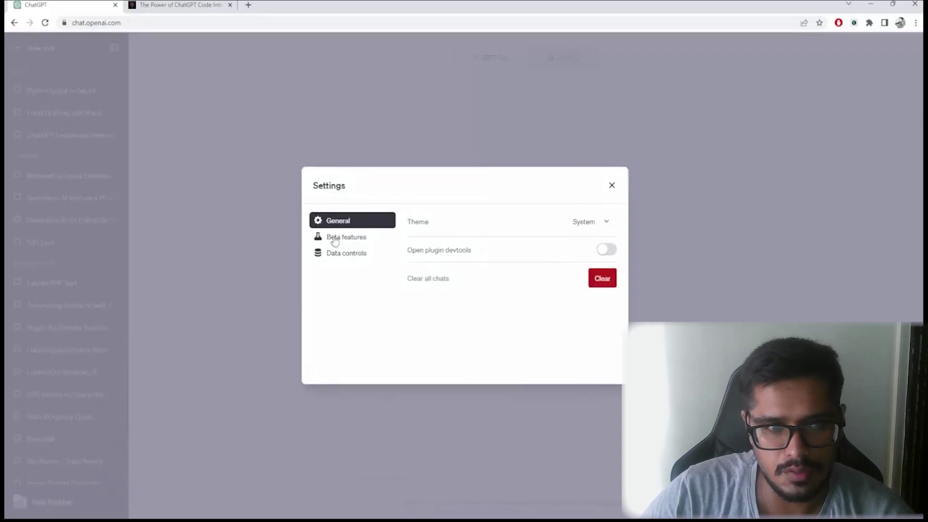
left_click(331, 237)
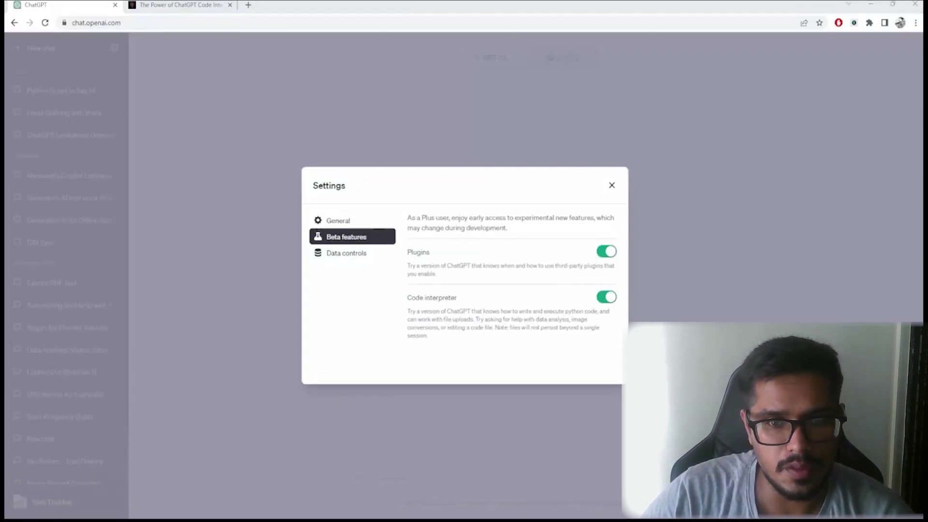
left_click(370, 138)
Switch the new chat to GPT-4 Code Interpreter and hide the chat history sidebar
mouse_move(564, 64)
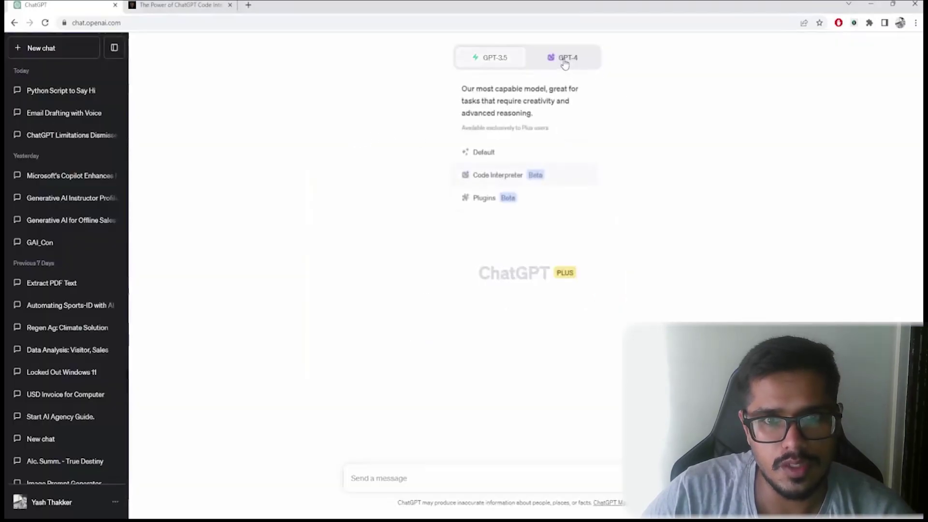
left_click(502, 179)
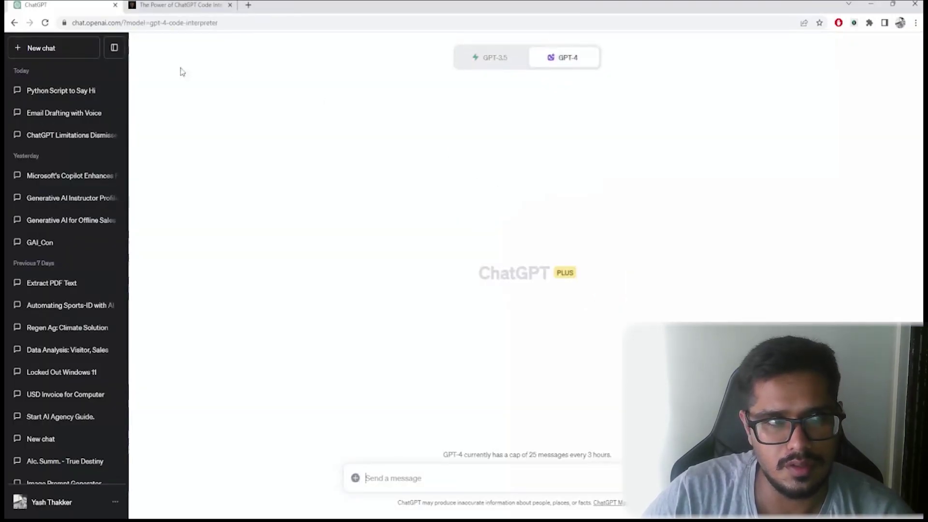
left_click(114, 47)
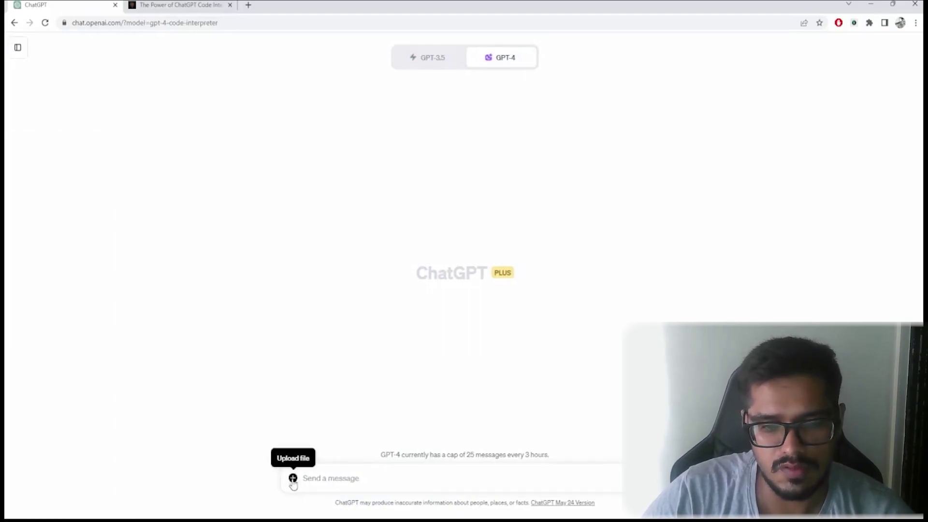
Attach API_SP.POP.TOTL_DS2_en_csv_v2_5607187.csv and send a request to visualise its data
left_click(293, 479)
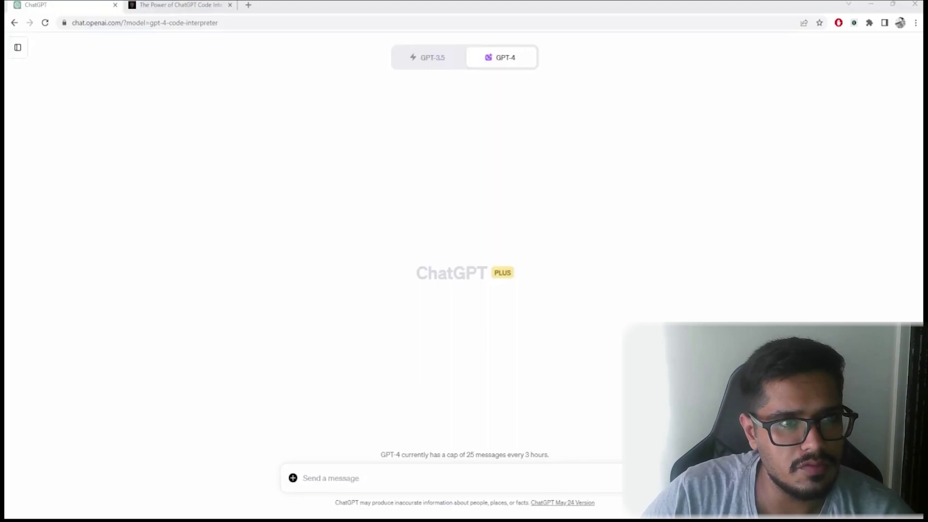
type("Can ")
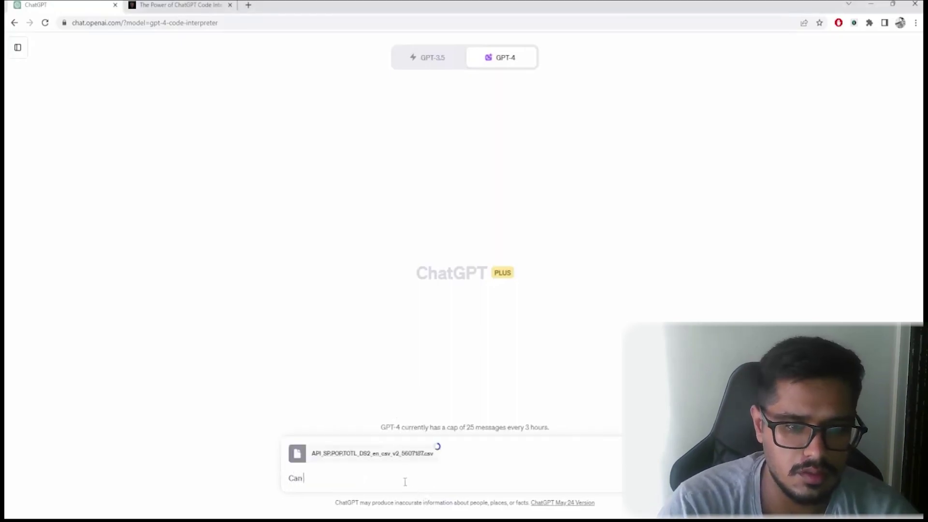
type("you create")
key("Return")
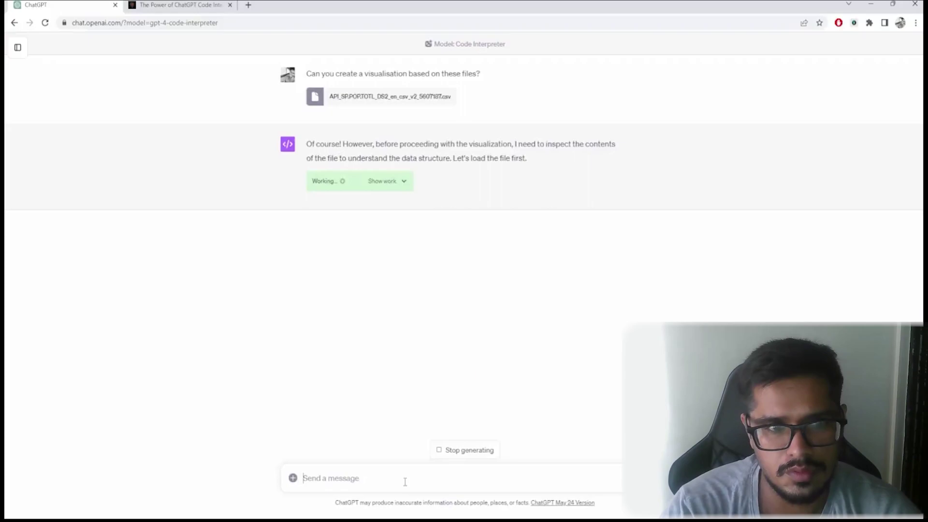
Expand the Python code that loaded the population file and read through the error, retry and reply
left_click(389, 179)
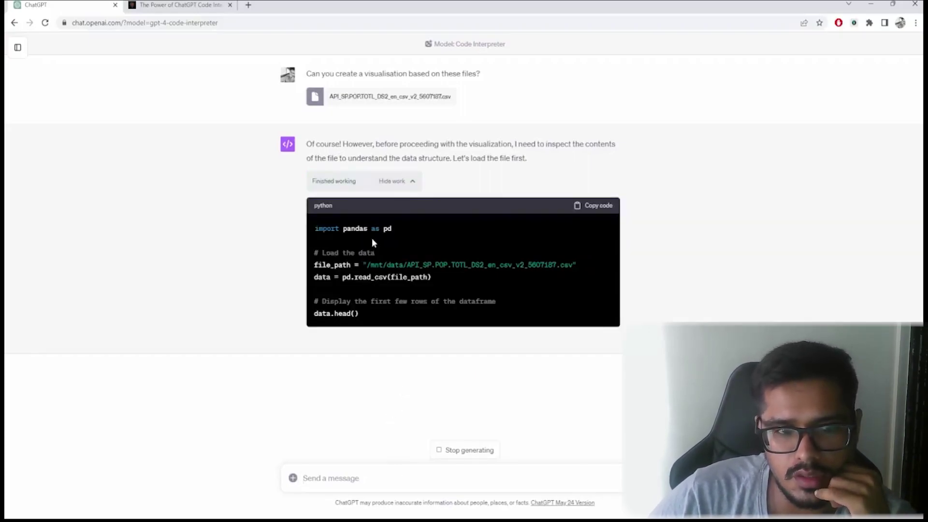
double_click(355, 228)
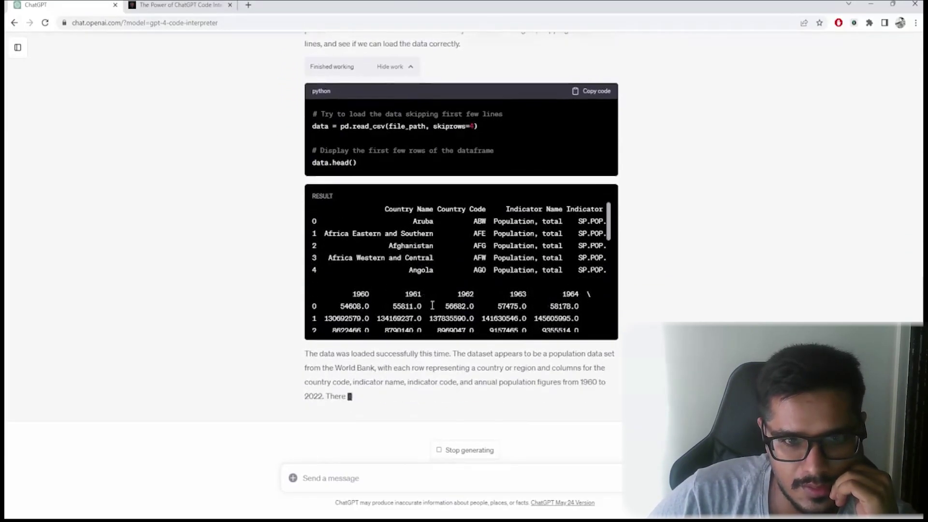
scroll(386, 235, "up", 5)
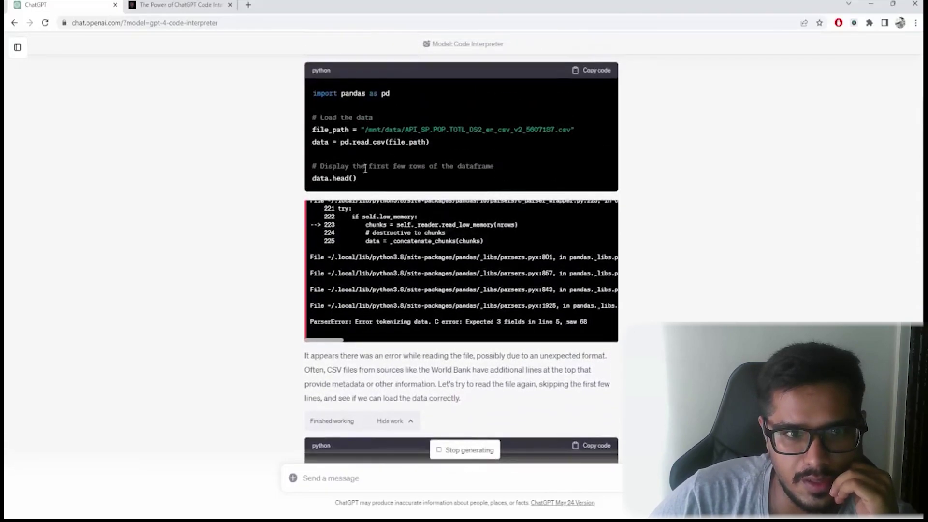
scroll(379, 268, "down", 1)
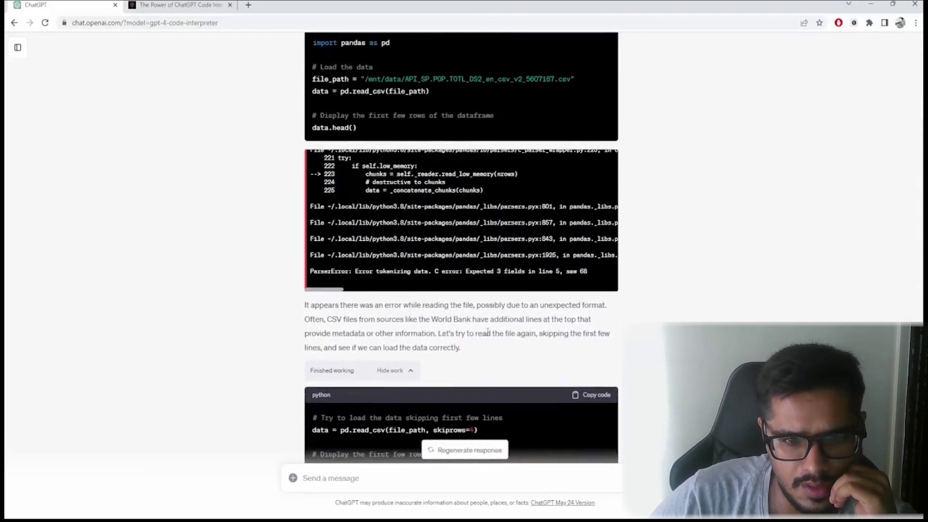
scroll(488, 331, "down", 5)
scroll(491, 142, "down", 2)
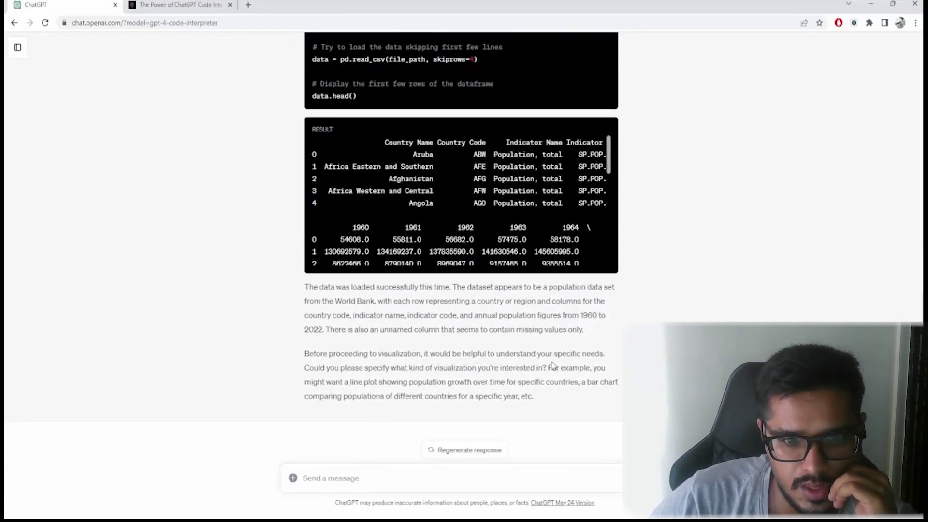
Send 'plot out all the important trends' to the assistant
left_click(453, 480)
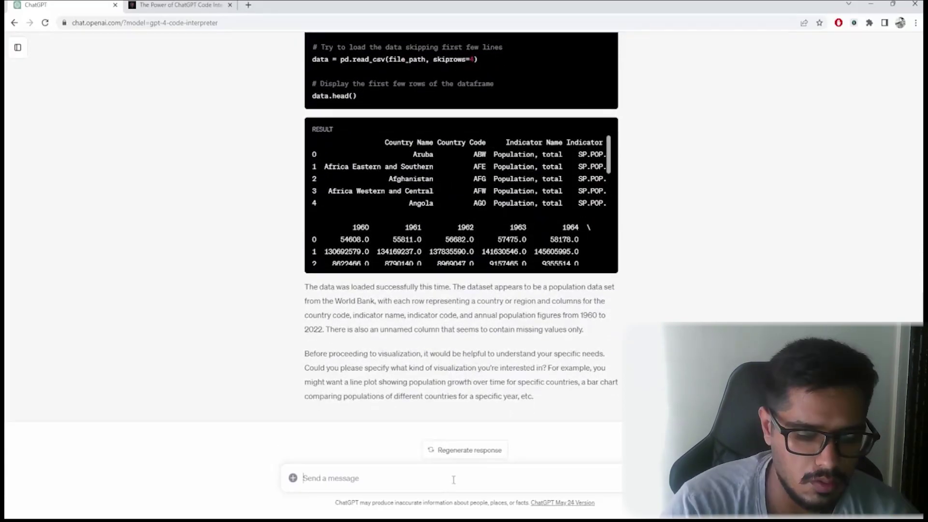
type("plot out all the ")
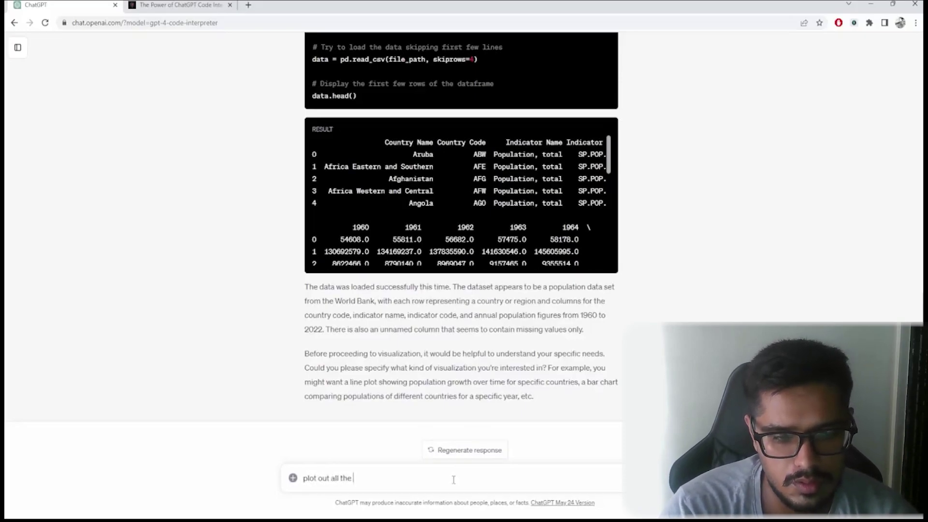
type("important trends")
key("Return")
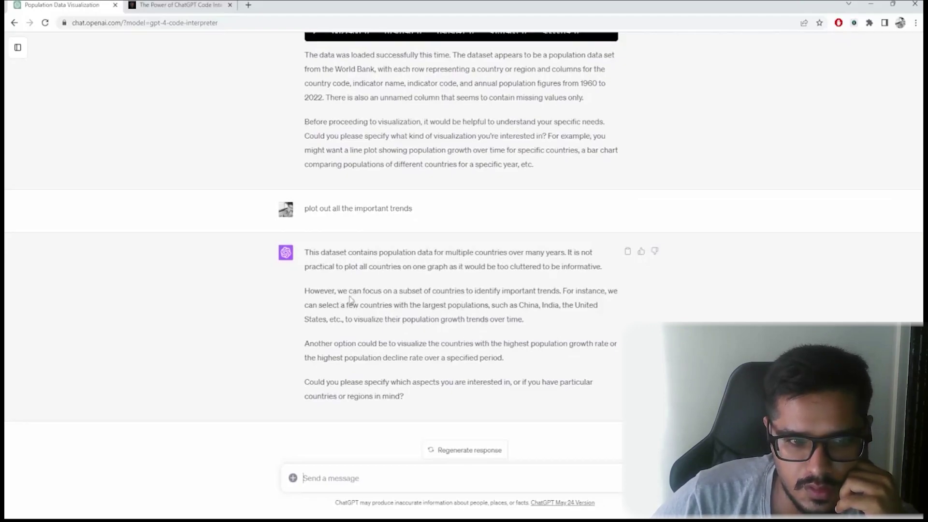
Narrow the analysis with 'let's focus on India, USA, and China' and show the plotting code
left_click(438, 483)
type("let's focus on India,")
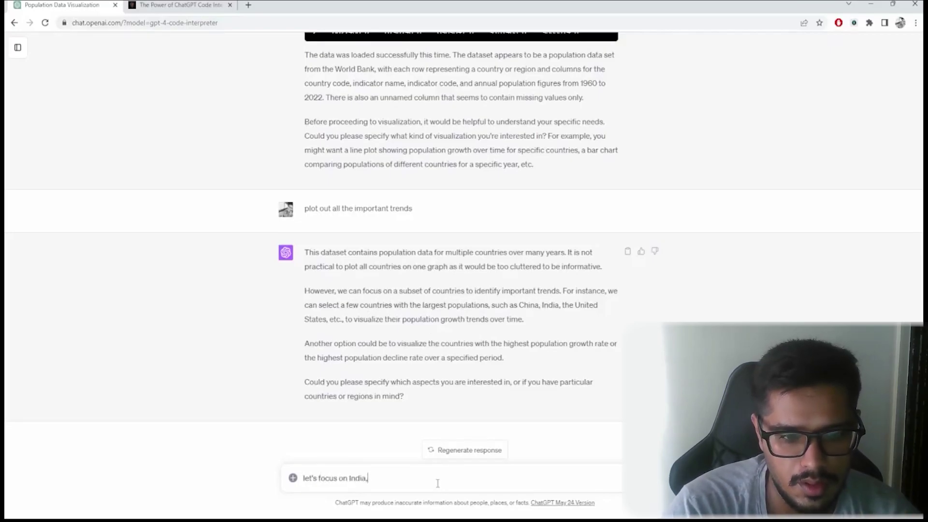
type(" USA, and China")
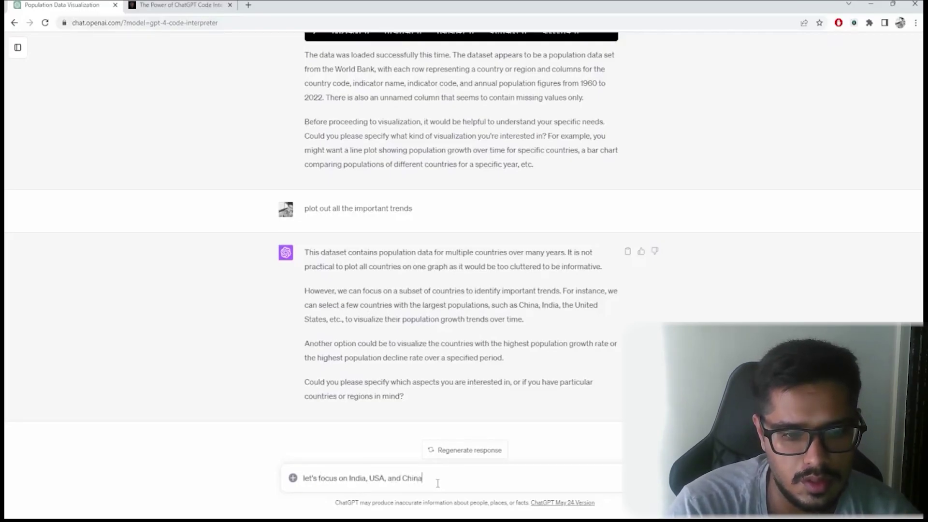
key("Return")
left_click(403, 394)
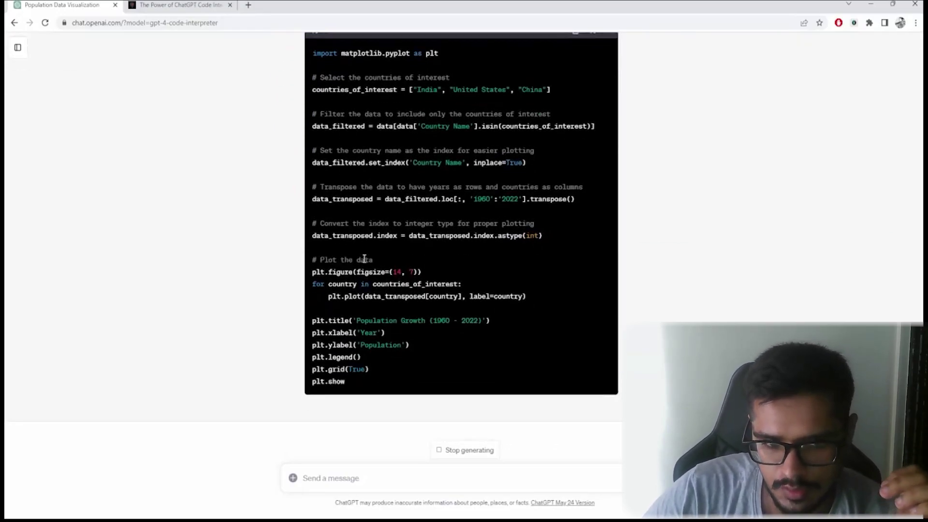
Review the Population Growth (1960 - 2022) chart for India, USA and China and its trend summary
left_click_drag(320, 320, 356, 368)
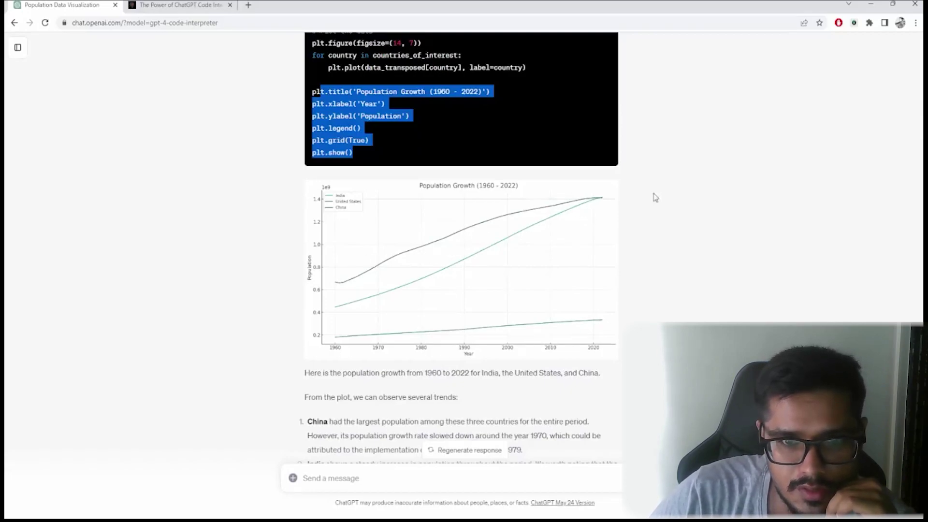
scroll(553, 225, "down", 3)
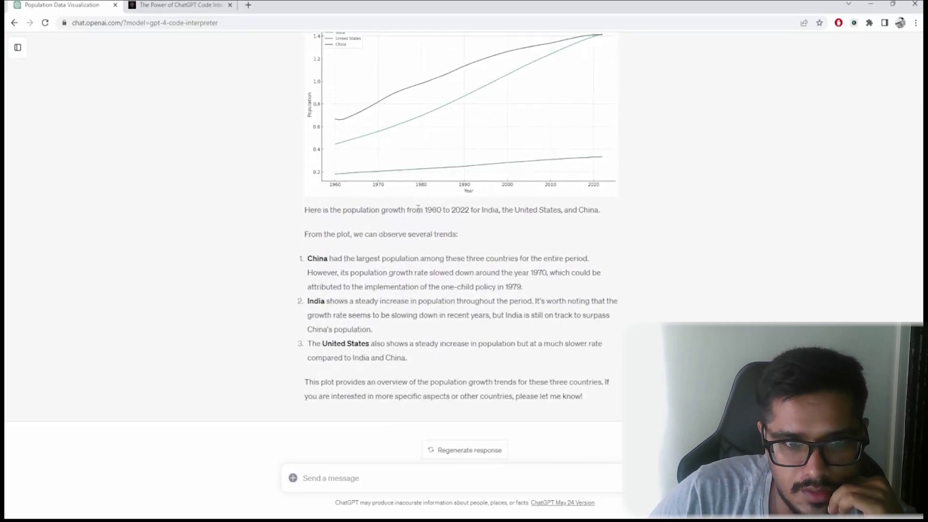
left_click_drag(427, 210, 473, 211)
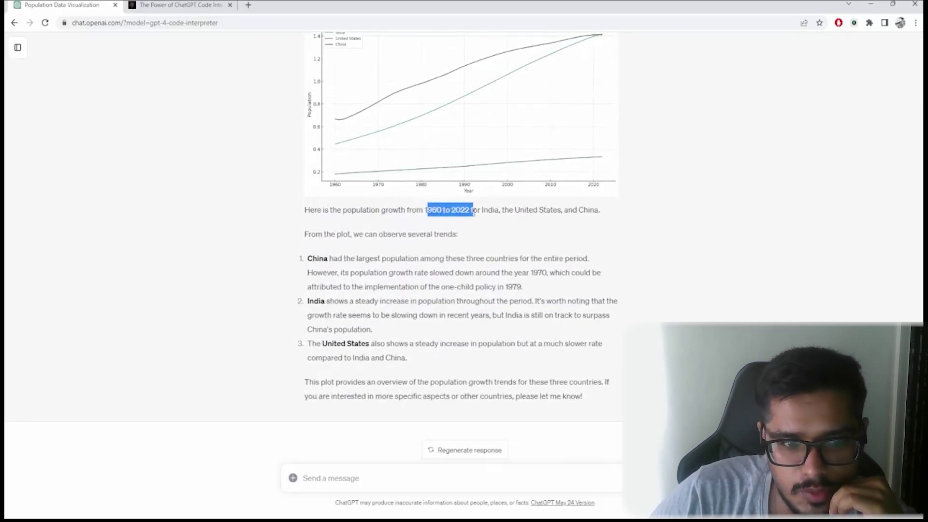
left_click(382, 478)
Ask 'what other important trends do you see in the document?'
type("what other important")
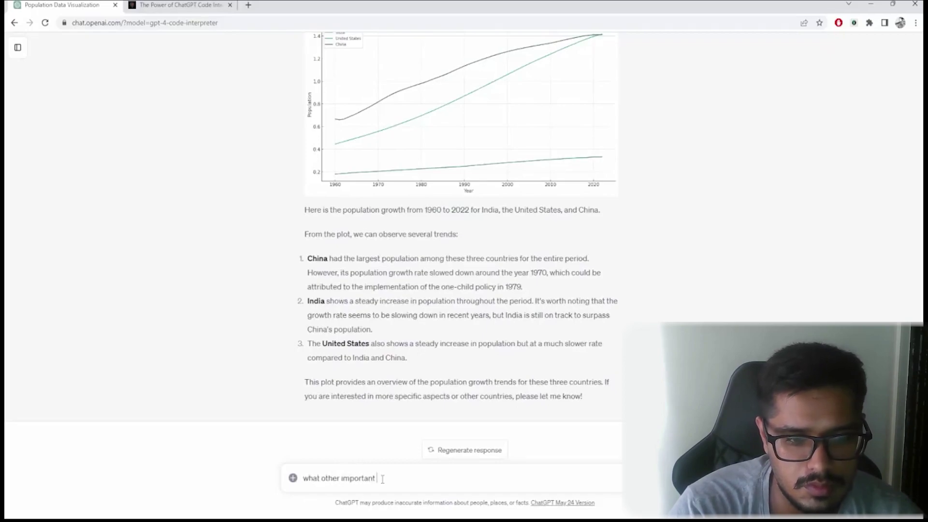
type(" trends do")
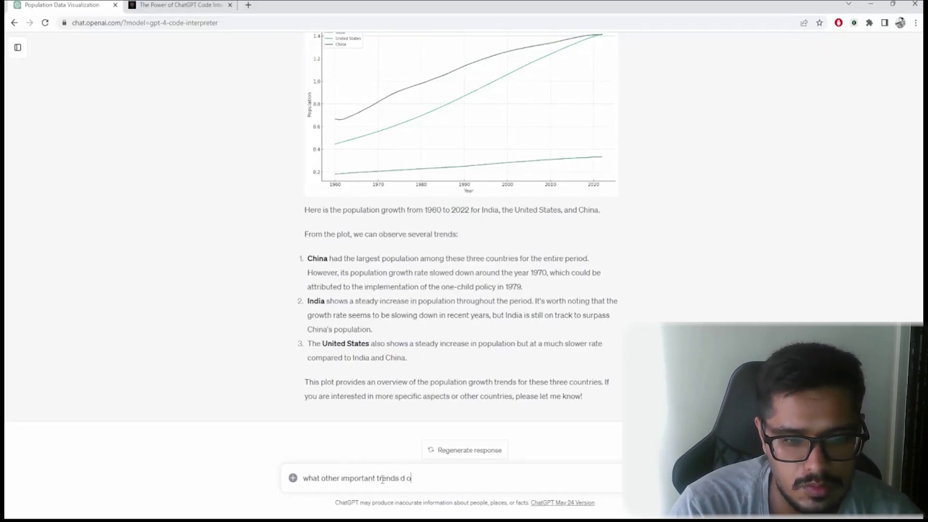
type("you see in the document?")
key("Return")
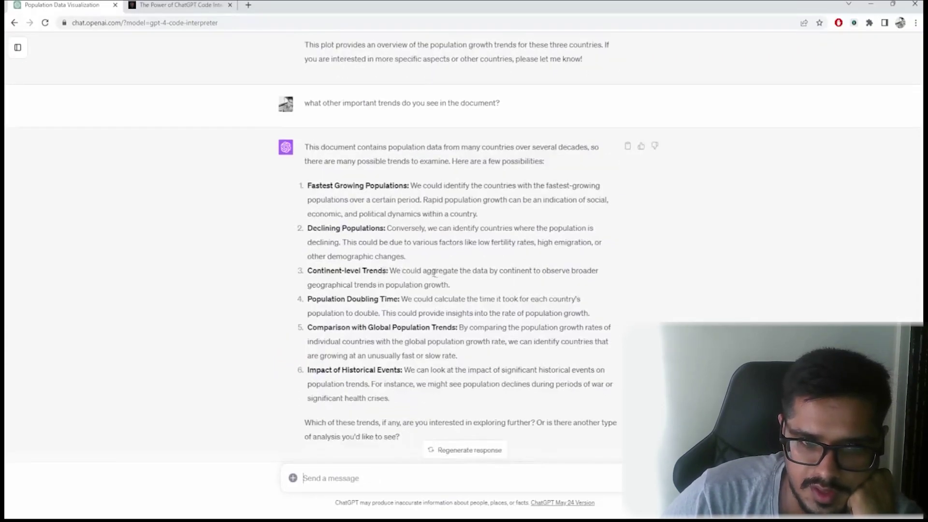
Choose suggestion #3, Continent-level Trends, as the next analysis
triple_click(448, 285)
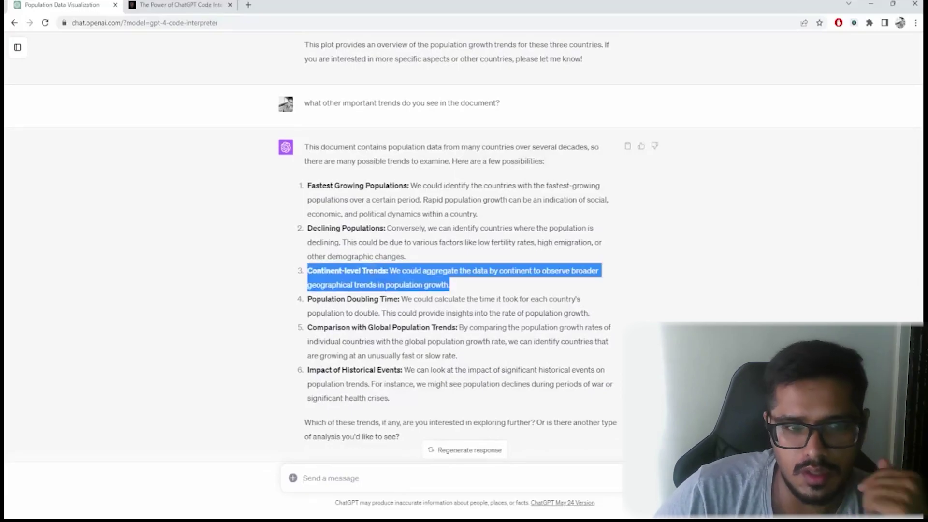
left_click(403, 478)
type("let's do")
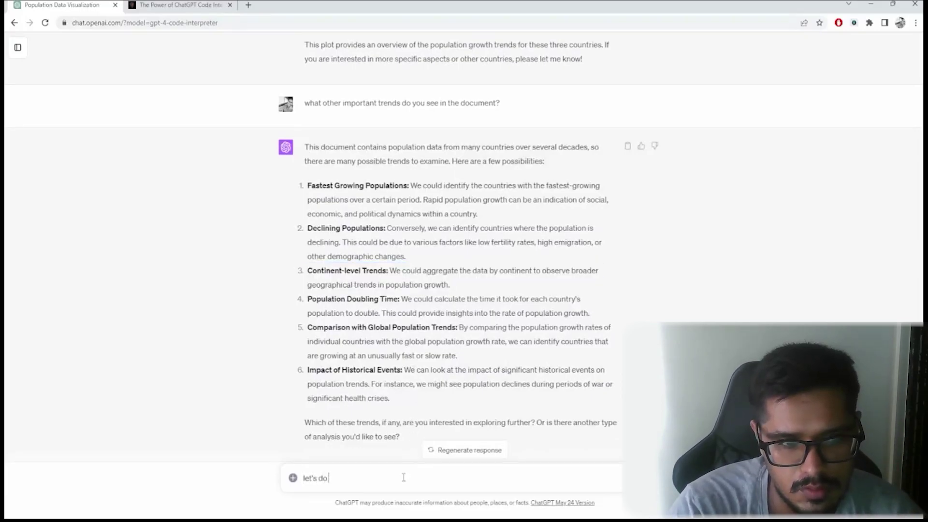
type(" #")
type("3")
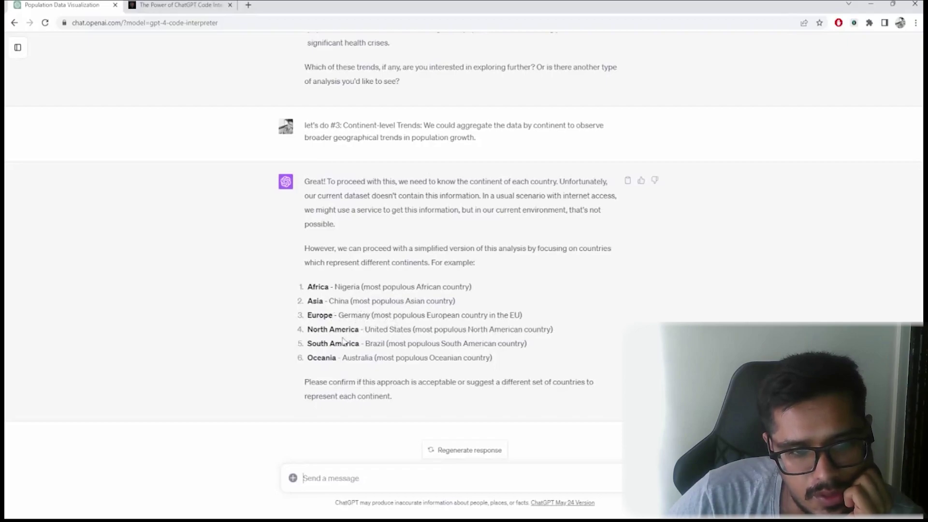
Approve the continent representatives with 'yes this is fine' and inspect the continent plot code
type("yes this ")
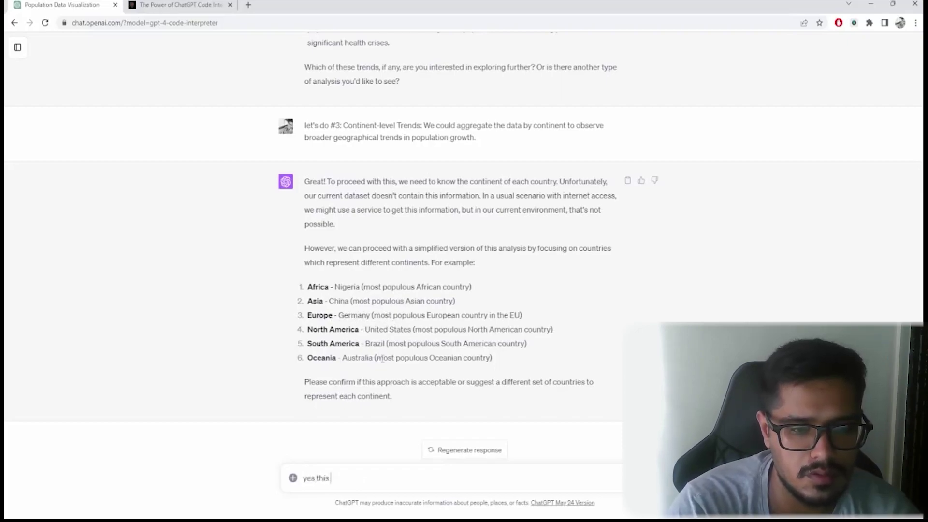
type("is fine")
key("Return")
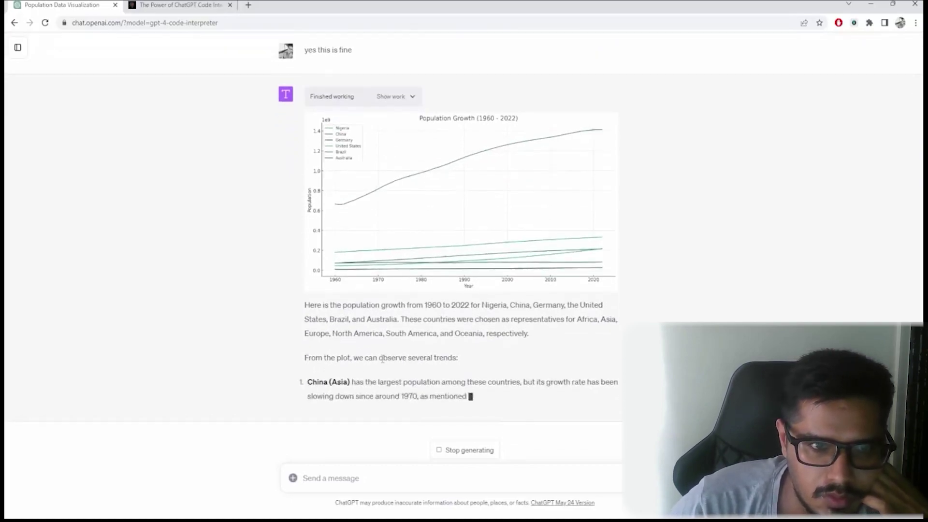
scroll(374, 329, "up", 2)
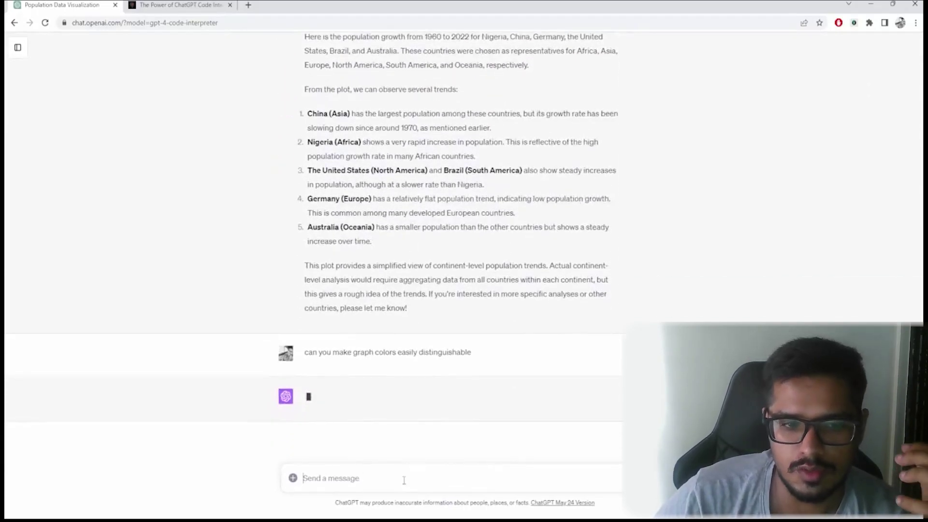
scroll(421, 425, "up", 6)
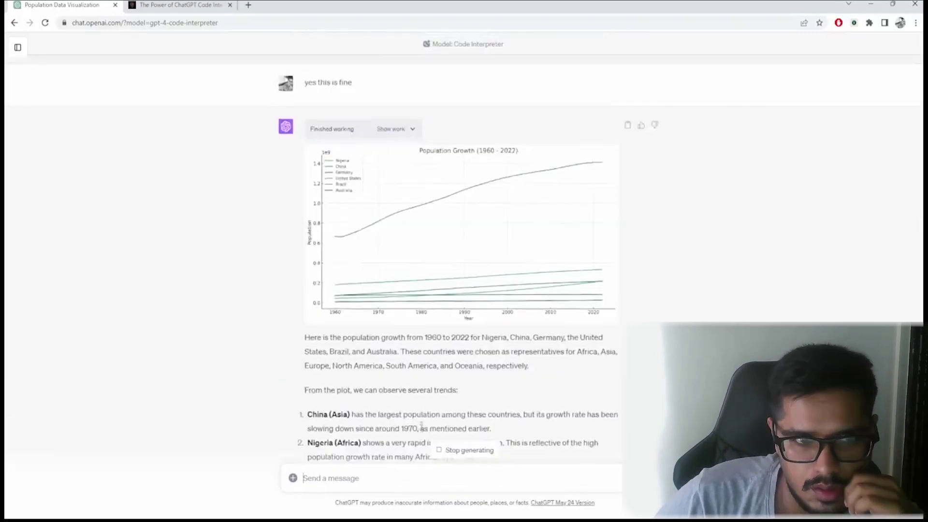
scroll(421, 425, "up", 4)
left_click(390, 328)
scroll(395, 347, "down", 1)
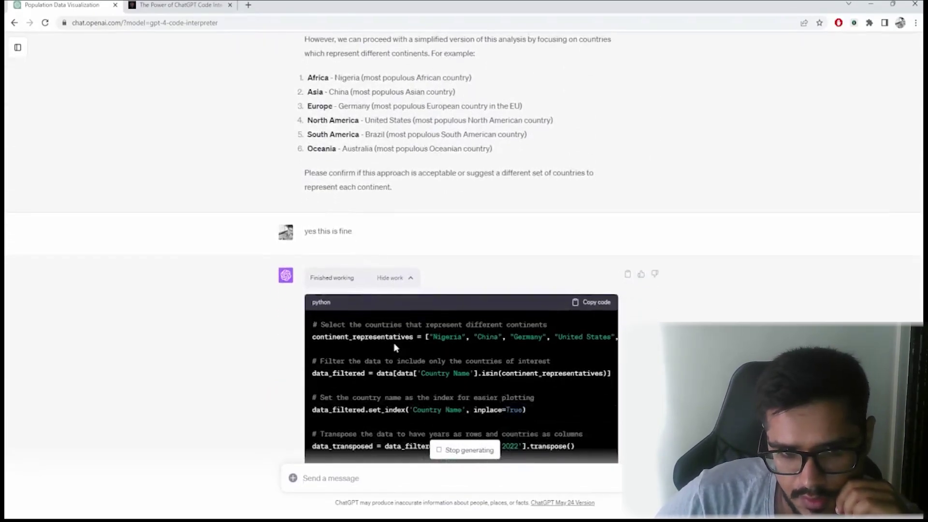
scroll(456, 286, "down", 2)
scroll(503, 236, "down", 2)
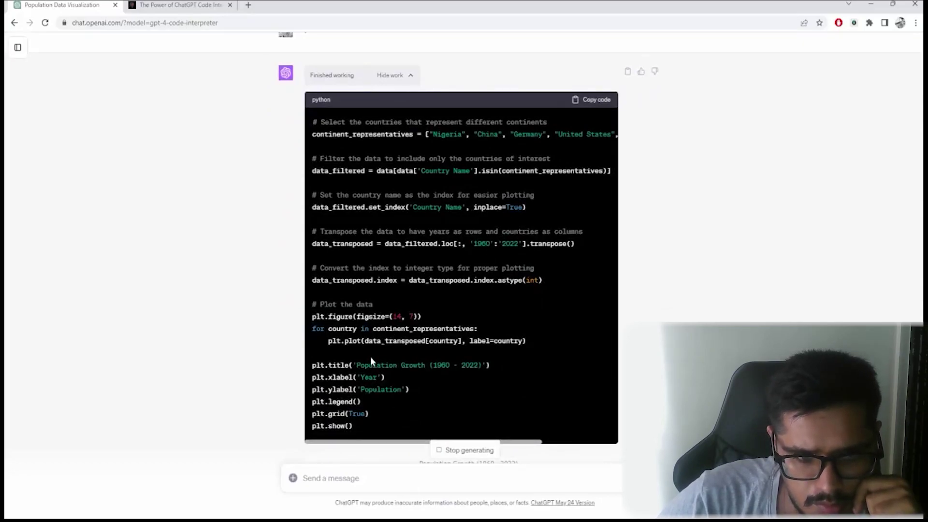
scroll(396, 319, "up", 1)
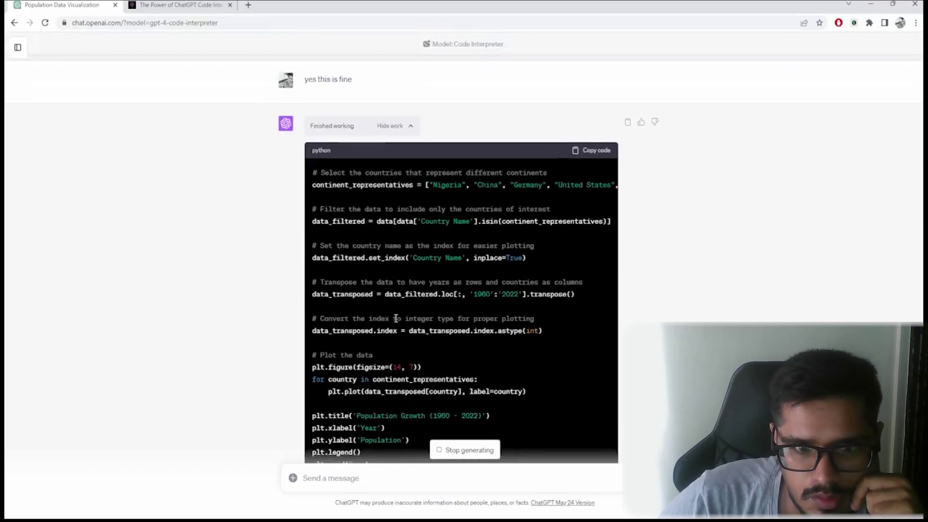
scroll(396, 318, "down", 15)
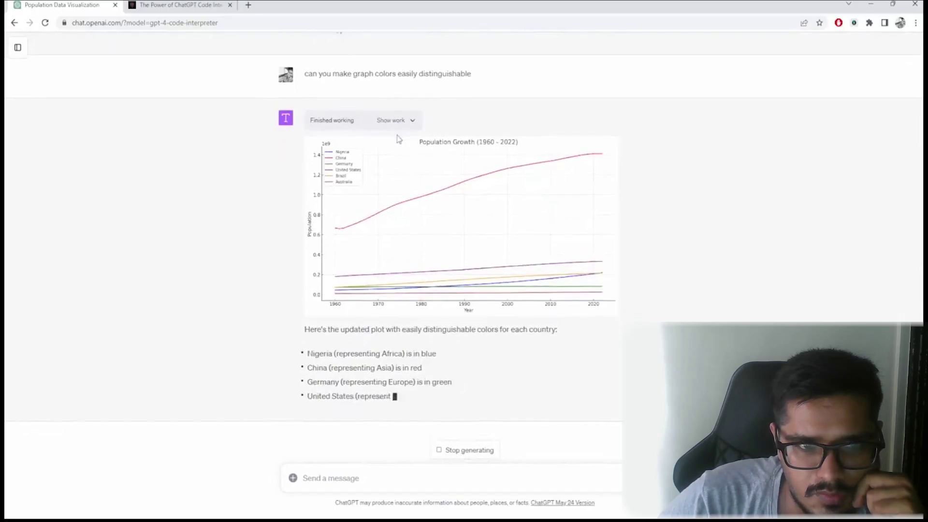
Inspect the recoloured plot's code and its per-country colour assignments
left_click(397, 120)
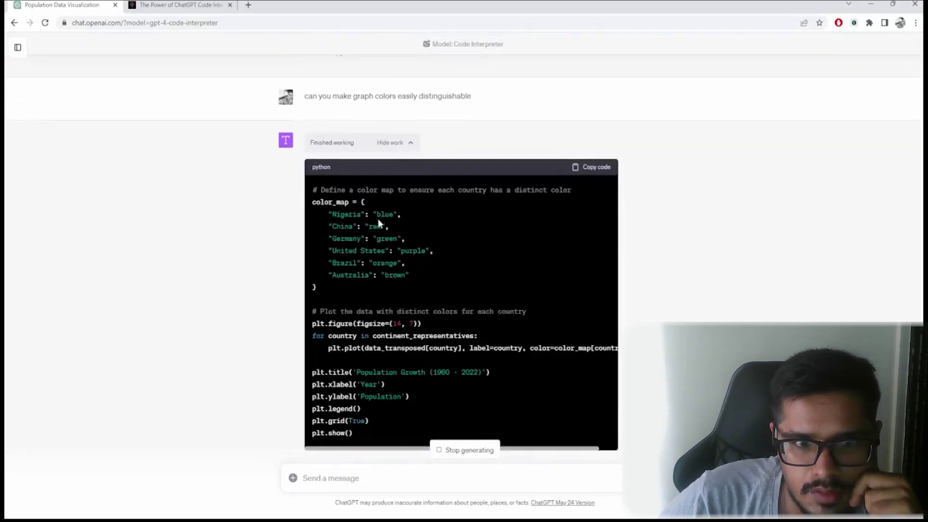
left_click_drag(377, 214, 412, 282)
scroll(416, 266, "up", 15)
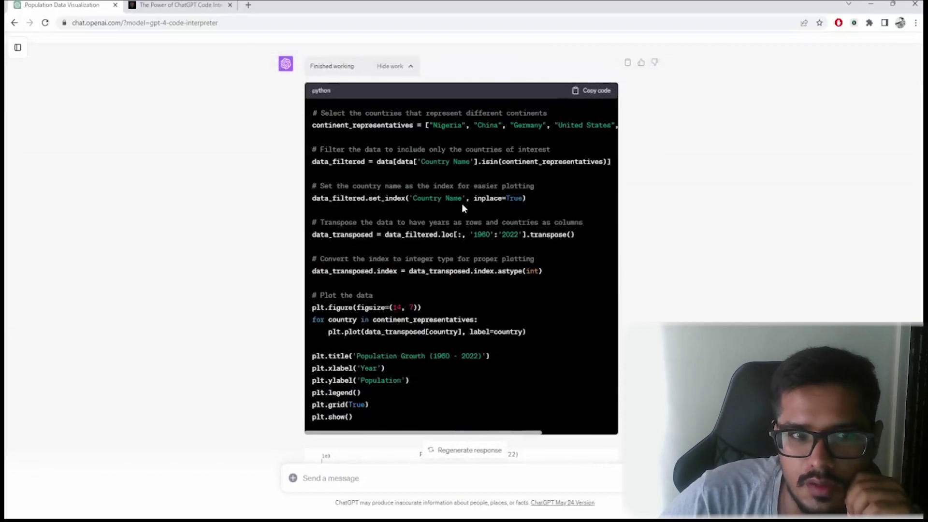
scroll(462, 205, "down", 15)
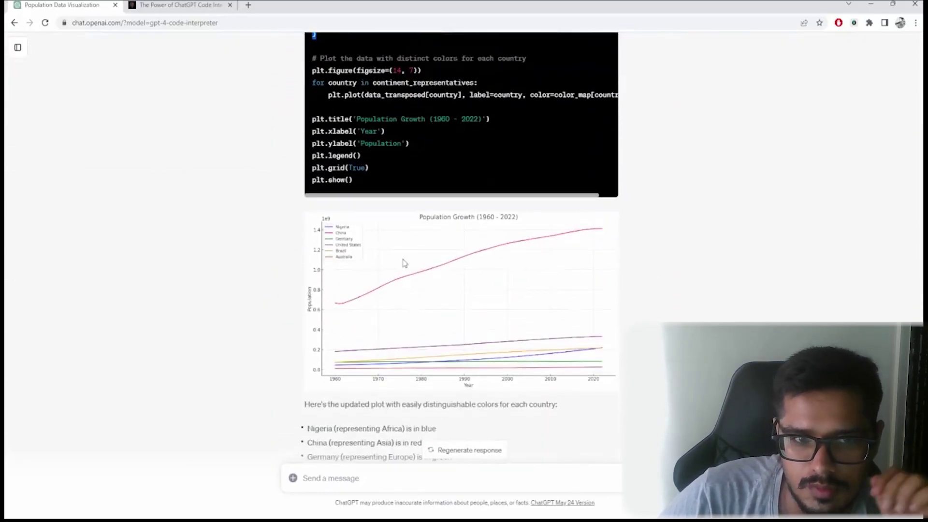
scroll(507, 279, "down", 2)
scroll(502, 281, "up", 15)
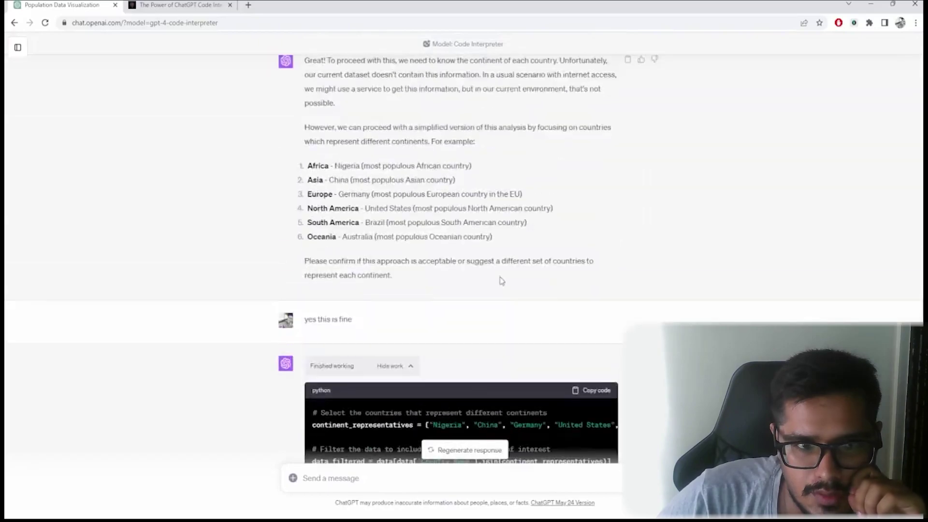
scroll(501, 281, "up", 10)
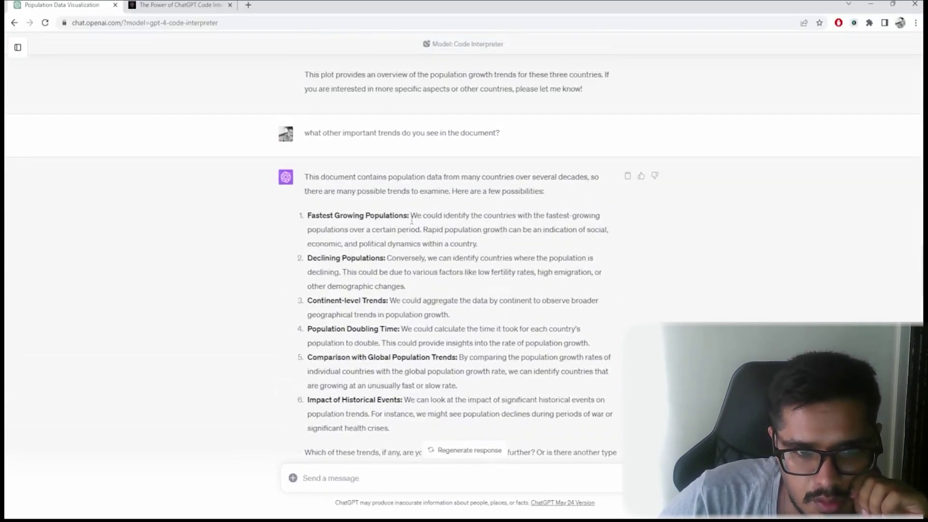
Select the Fastest Growing Populations suggestion to ask about next
triple_click(411, 220)
left_click(442, 472)
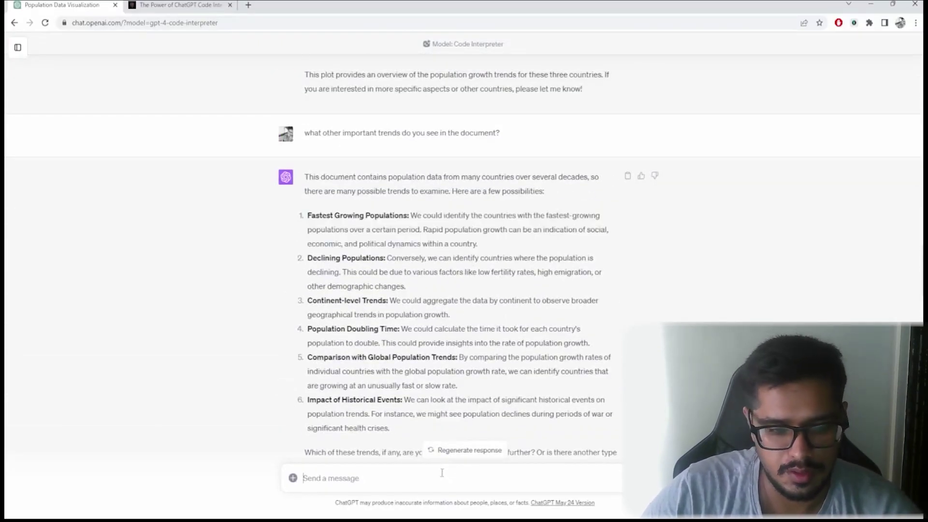
scroll(442, 472, "up", 2)
scroll(442, 472, "down", 20)
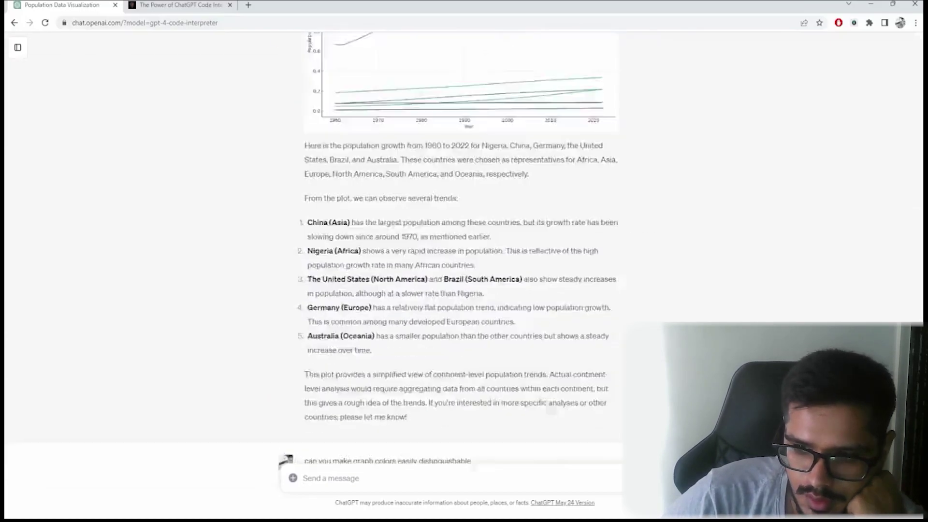
scroll(441, 473, "down", 10)
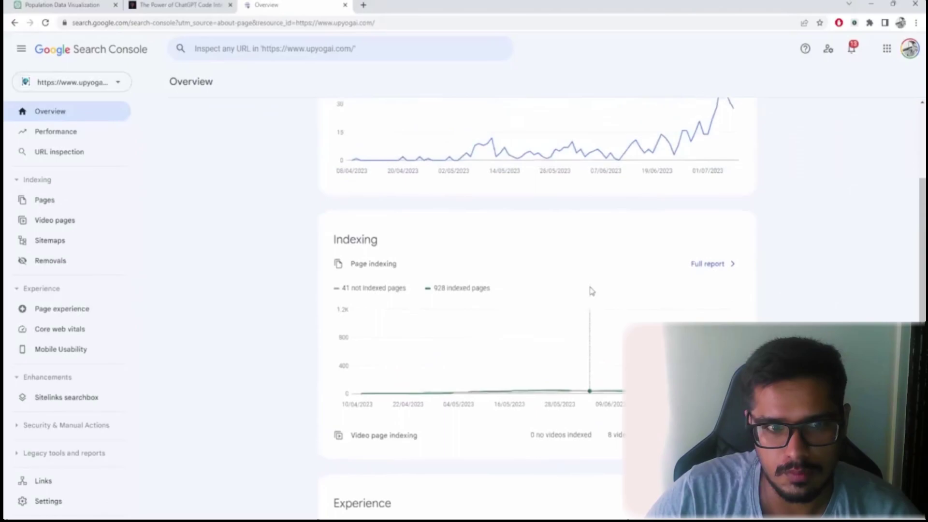
Open the site's Search Console Performance report, then view the upyogai.com Code Interpreter article
scroll(590, 290, "up", 3)
scroll(483, 293, "down", 9)
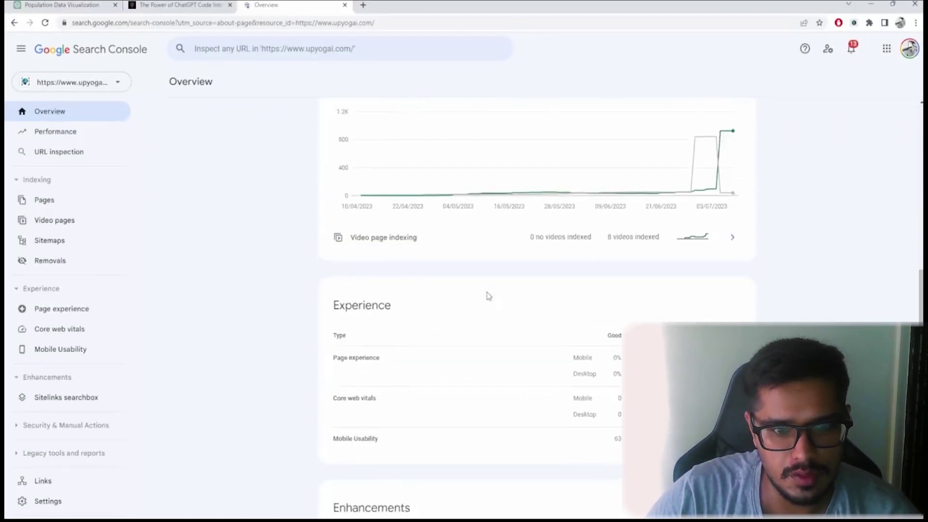
left_click(75, 133)
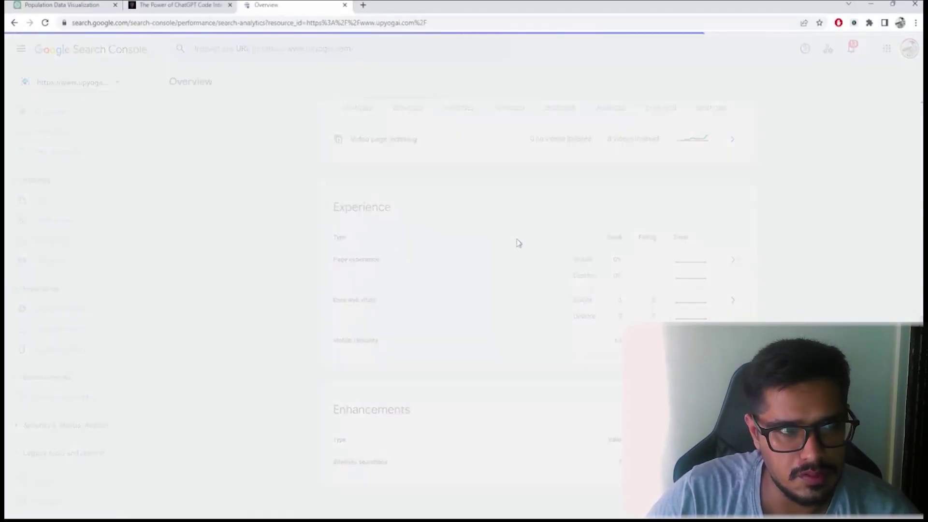
scroll(881, 311, "down", 4)
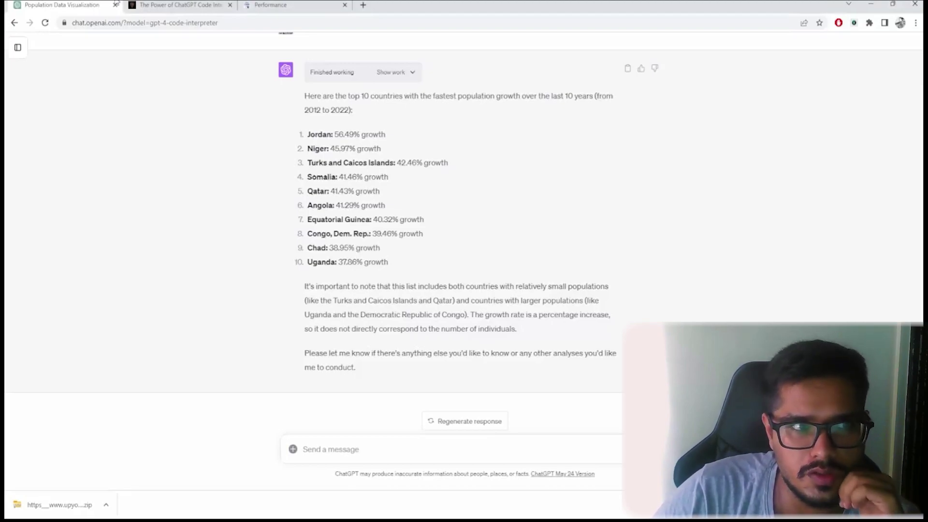
left_click(147, 5)
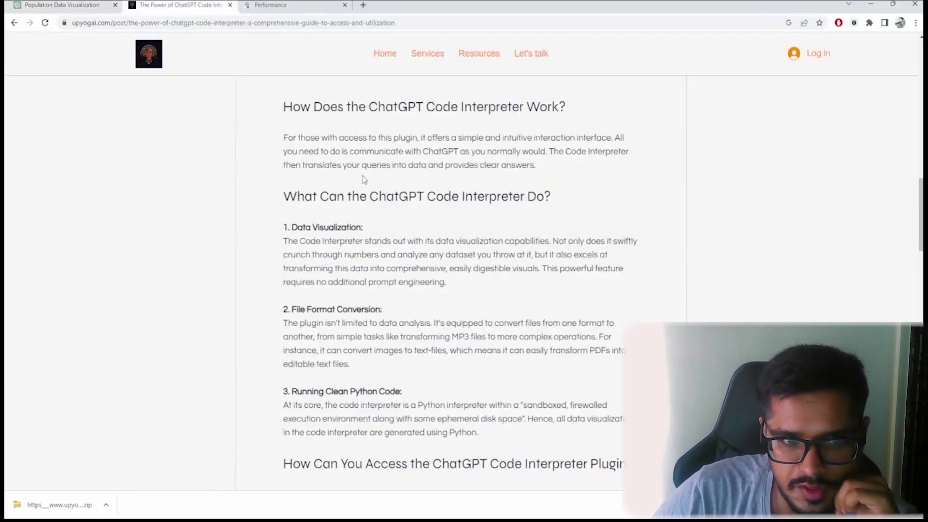
scroll(374, 197, "down", 5)
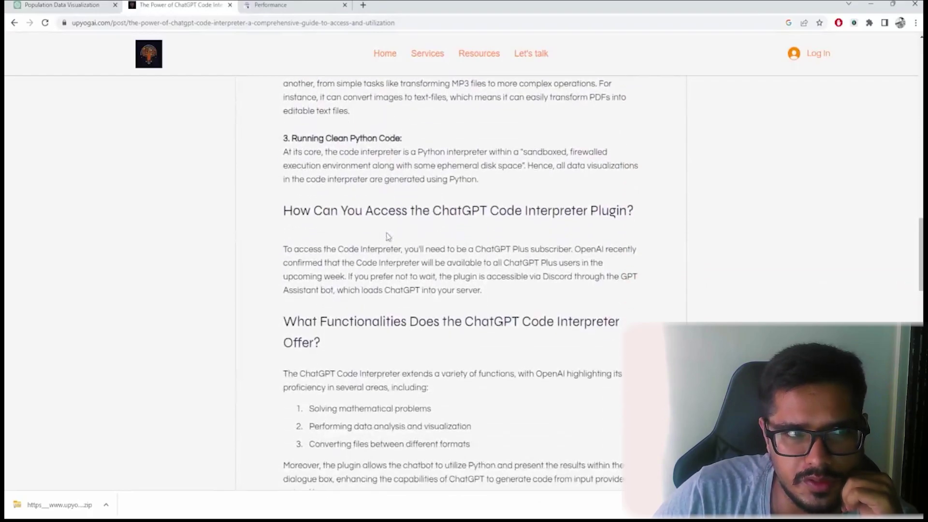
Return to ChatGPT and review the top 10 fastest-growing countries list, Jordan to Chad
key("ctrl+shift+Tab")
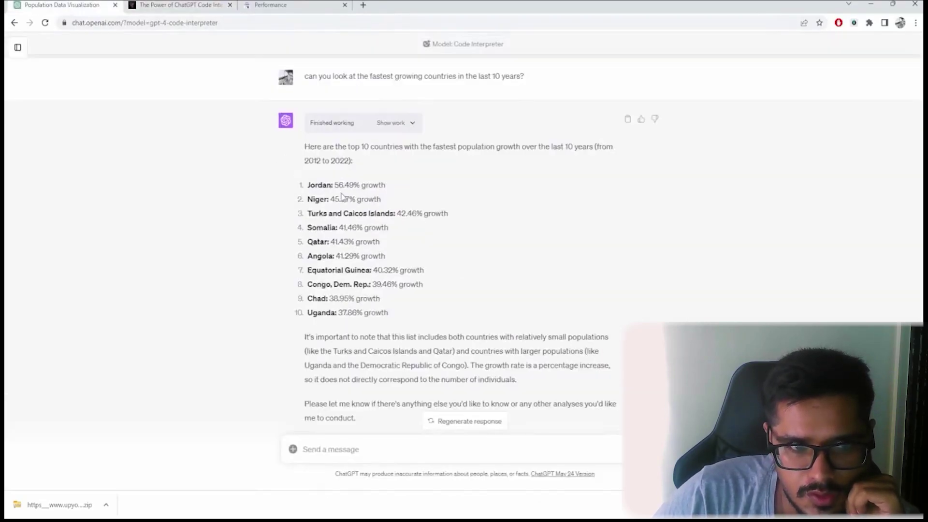
left_click_drag(325, 189, 394, 300)
left_click(398, 302)
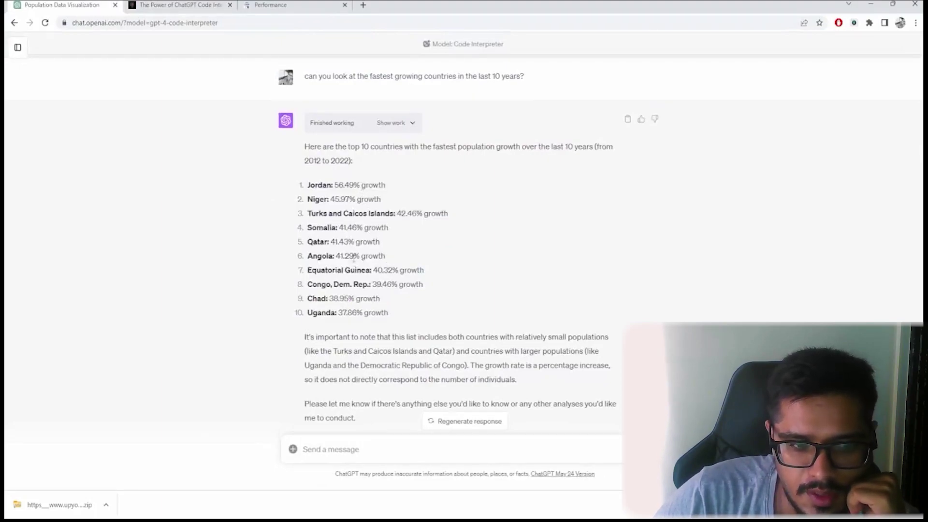
scroll(363, 309, "down", 1)
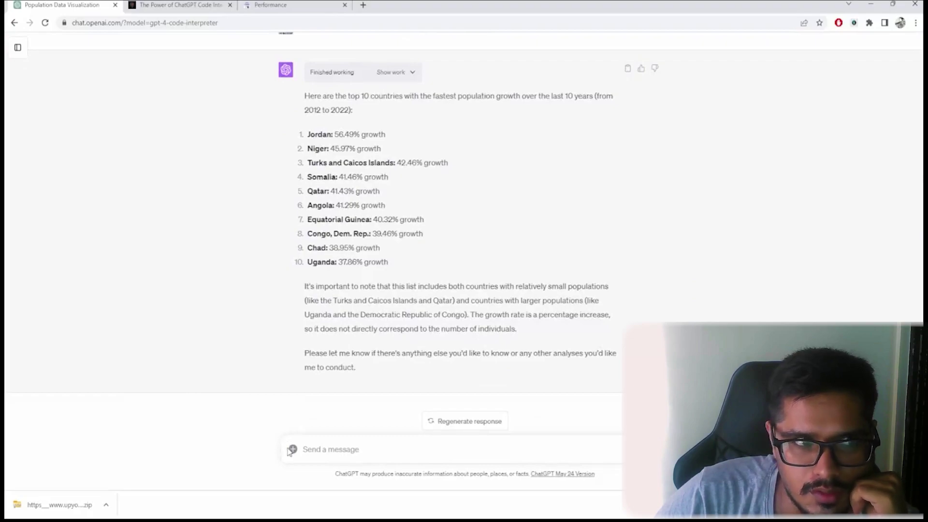
Attach Queries.csv and ask for high-level visualisations of the top 10 queries in the sheet
left_click(292, 449)
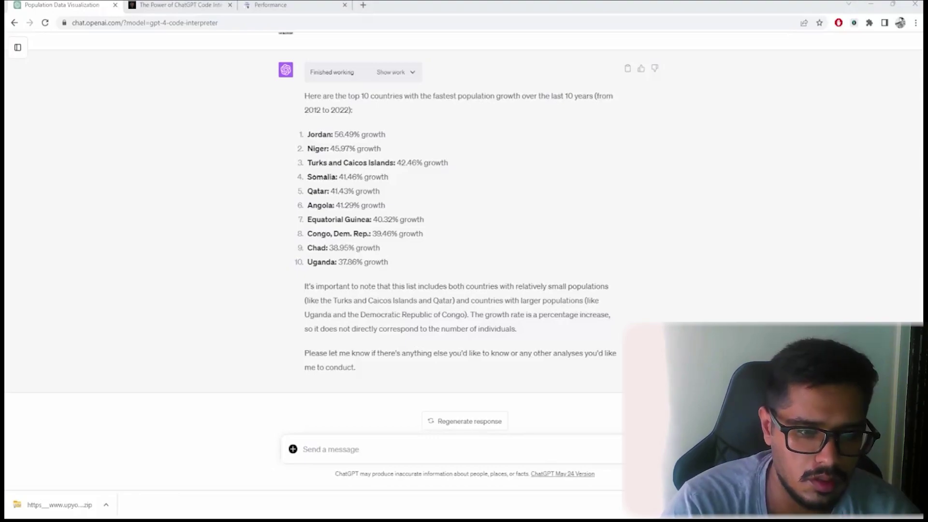
key("Return")
type("can you ")
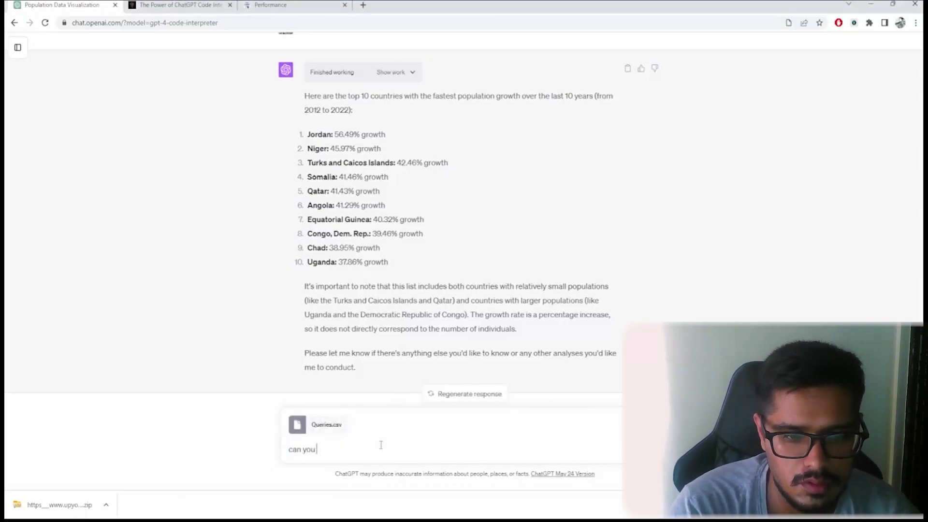
type("create a high level visualisations of top 10 ")
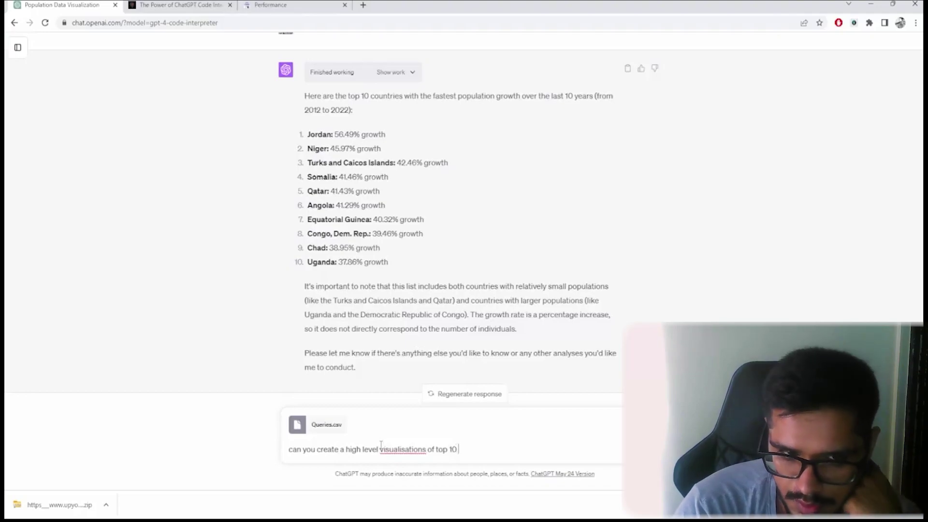
type("queries at in this sheet?")
key("Return")
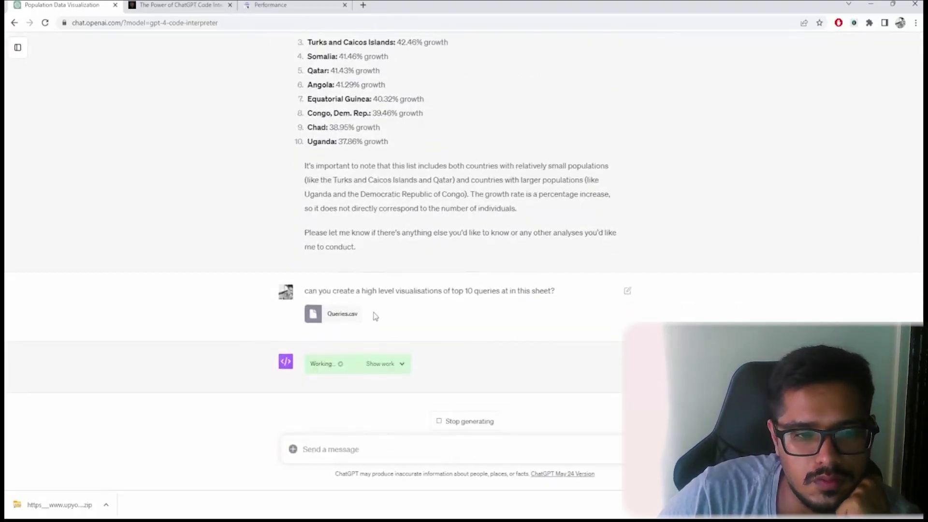
Expand the analysis code and data preview, then review the top-10 queries by clicks and impressions charts
left_click(383, 364)
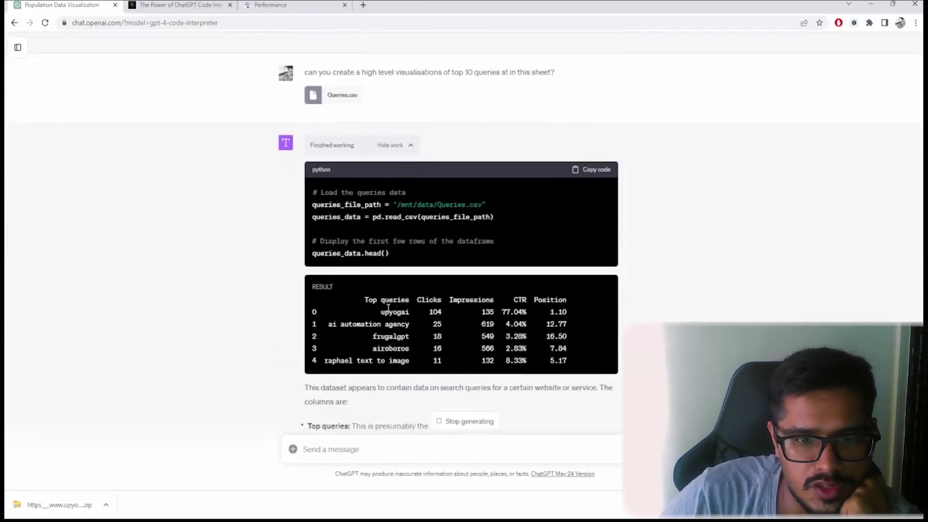
scroll(435, 314, "down", 1)
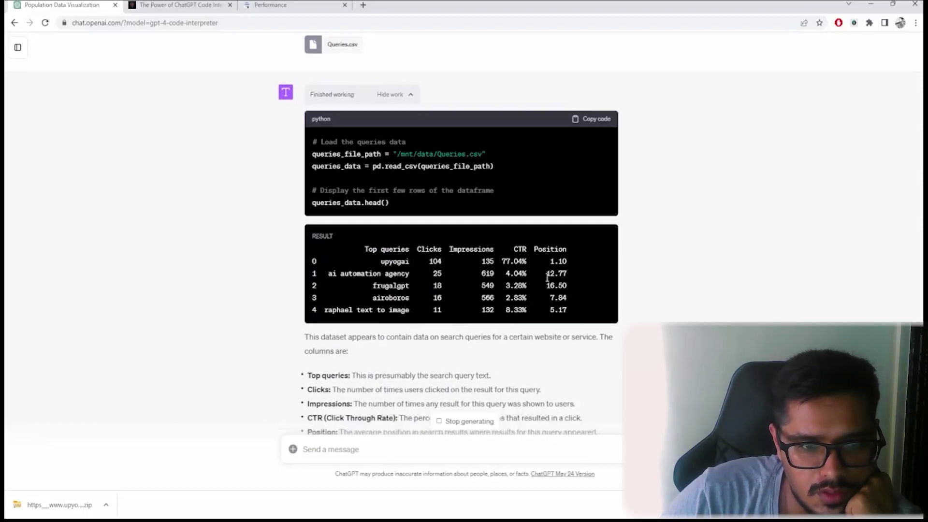
scroll(546, 290, "down", 2)
scroll(488, 282, "down", 1)
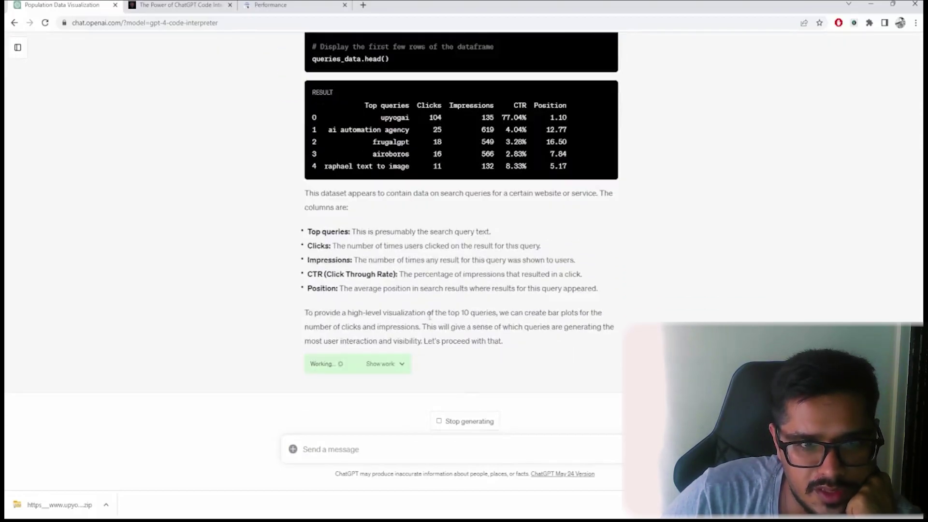
scroll(382, 284, "up", 2)
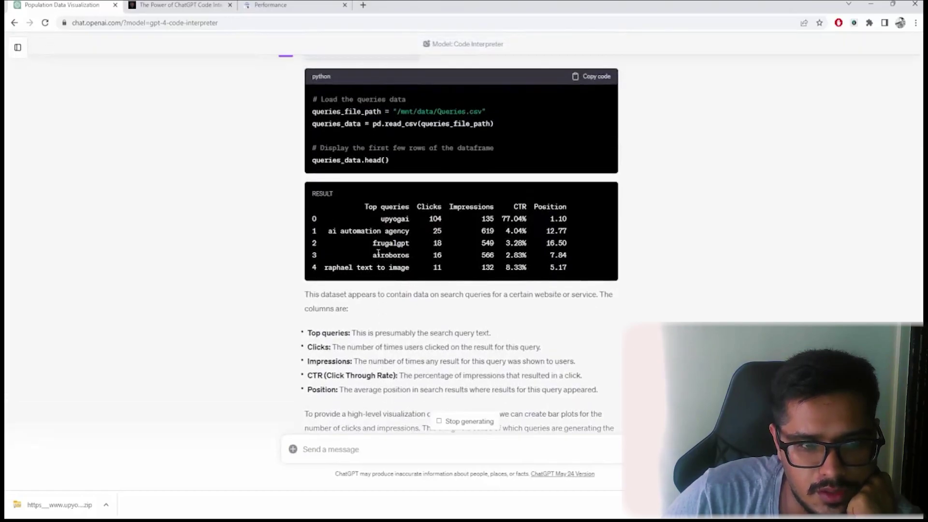
scroll(379, 254, "down", 2)
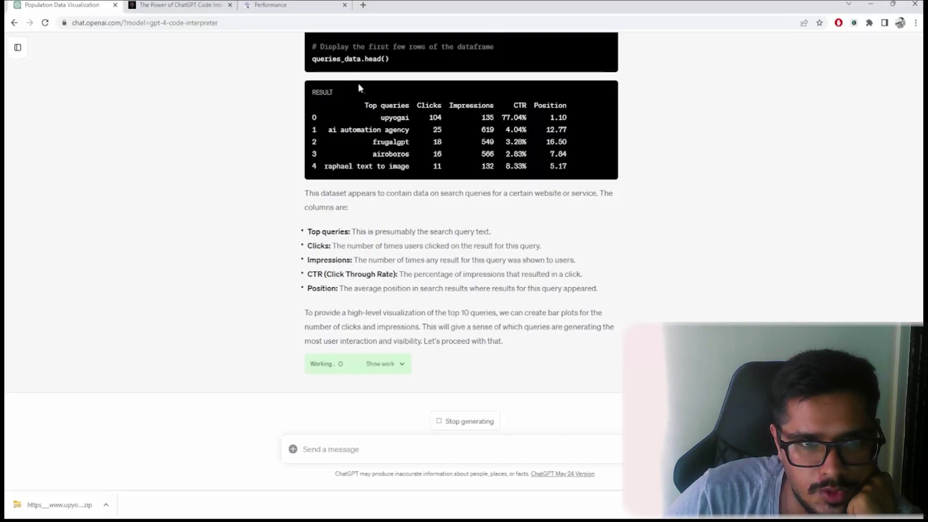
double_click(387, 116)
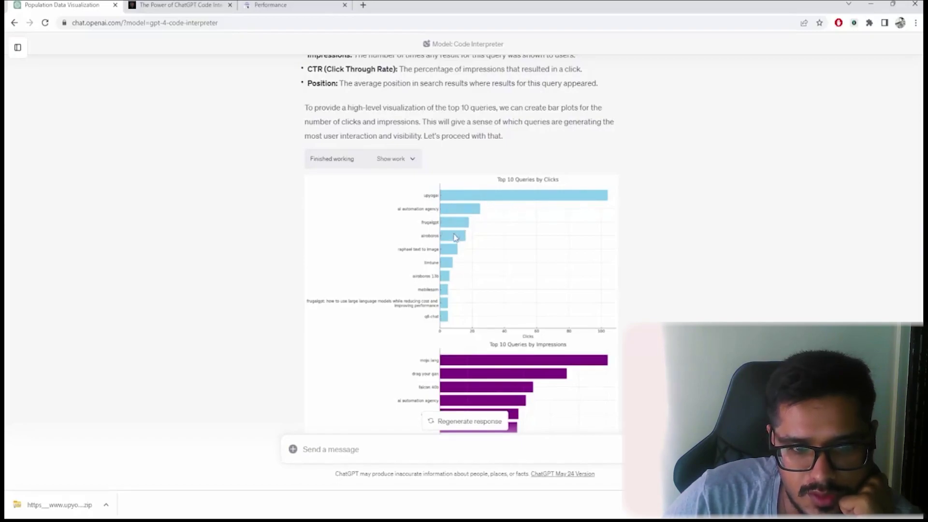
Ask 'based on this, which keywords should we target over the next few weeks?'
scroll(434, 280, "down", 2)
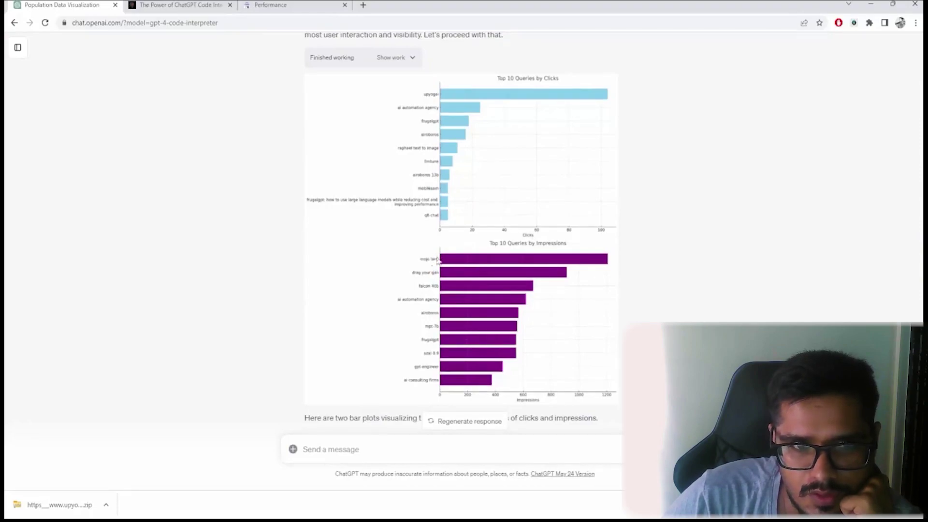
scroll(438, 259, "down", 3)
scroll(442, 260, "up", 1)
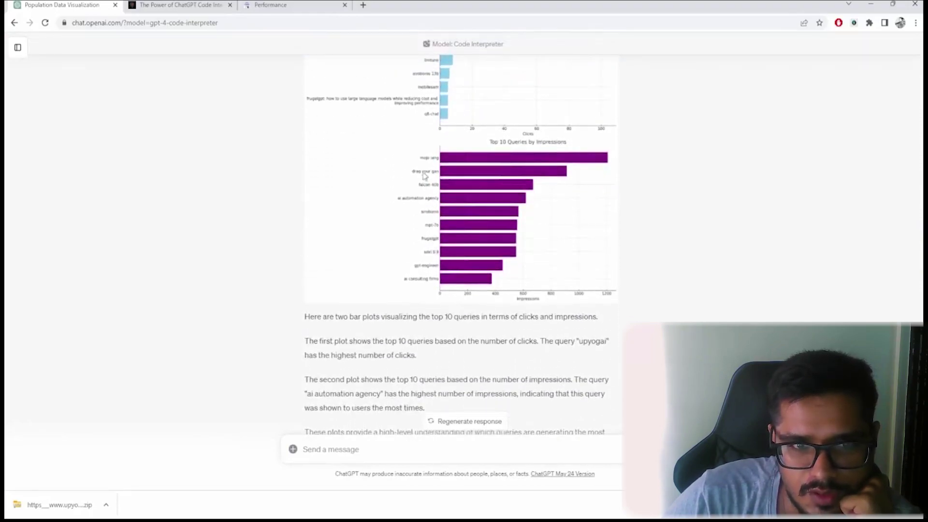
scroll(428, 223, "down", 2)
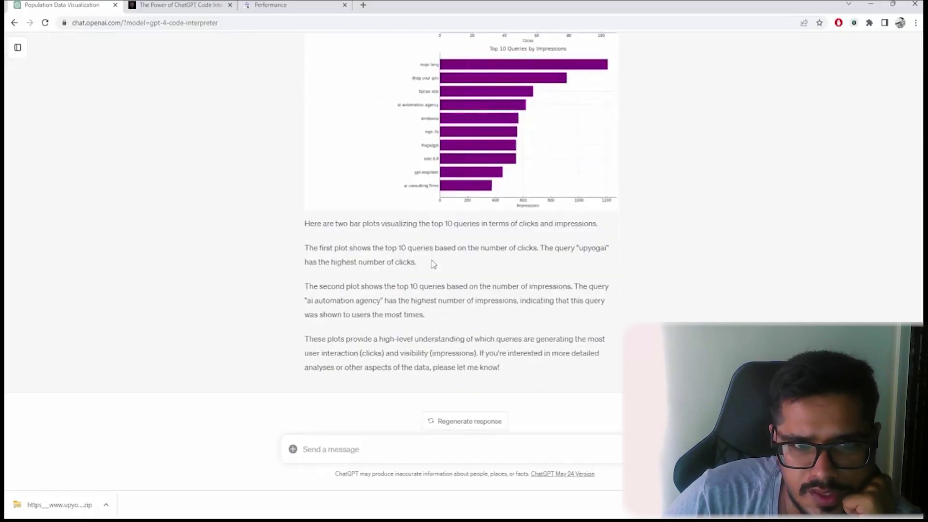
scroll(426, 236, "up", 5)
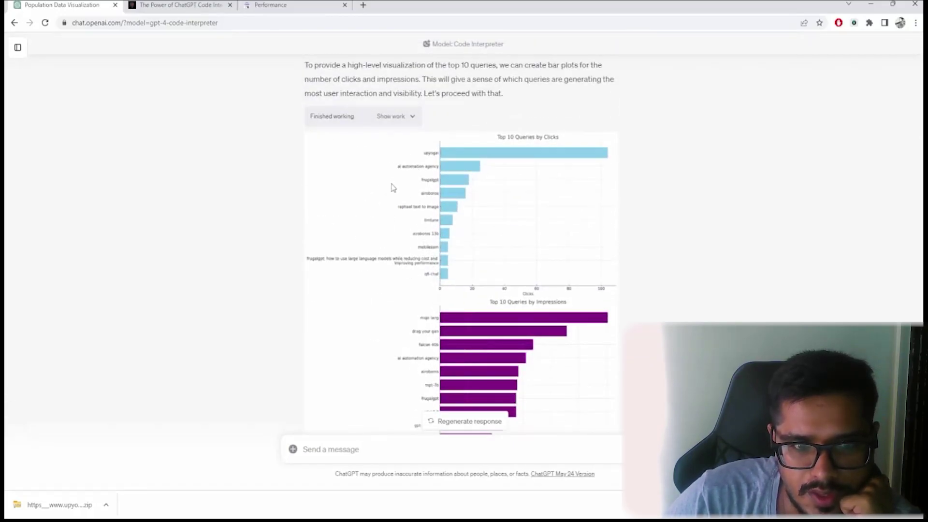
scroll(379, 338, "up", 5)
scroll(378, 266, "down", 9)
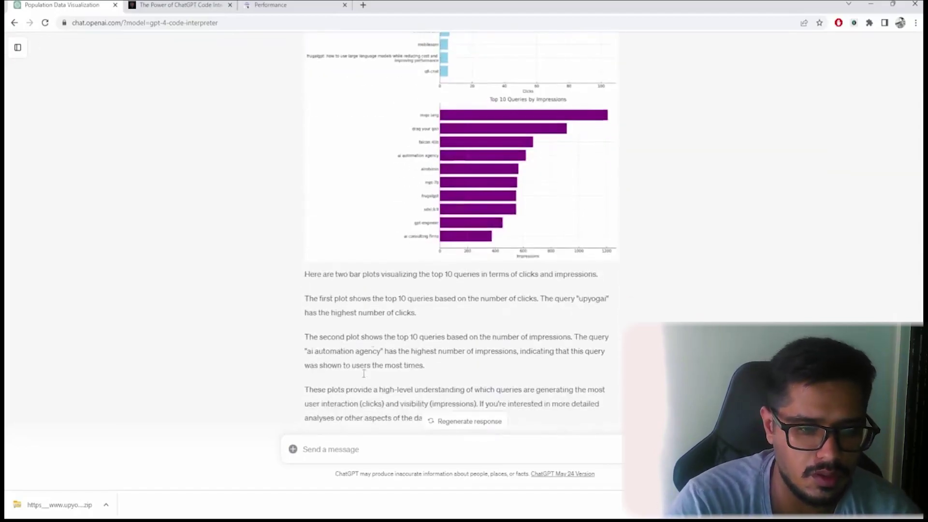
left_click(359, 453)
type("base")
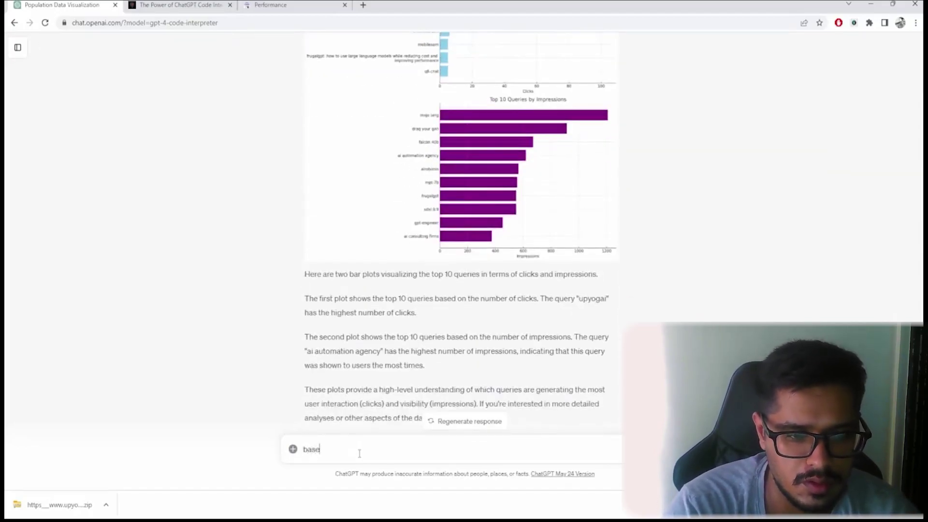
type("d on this,")
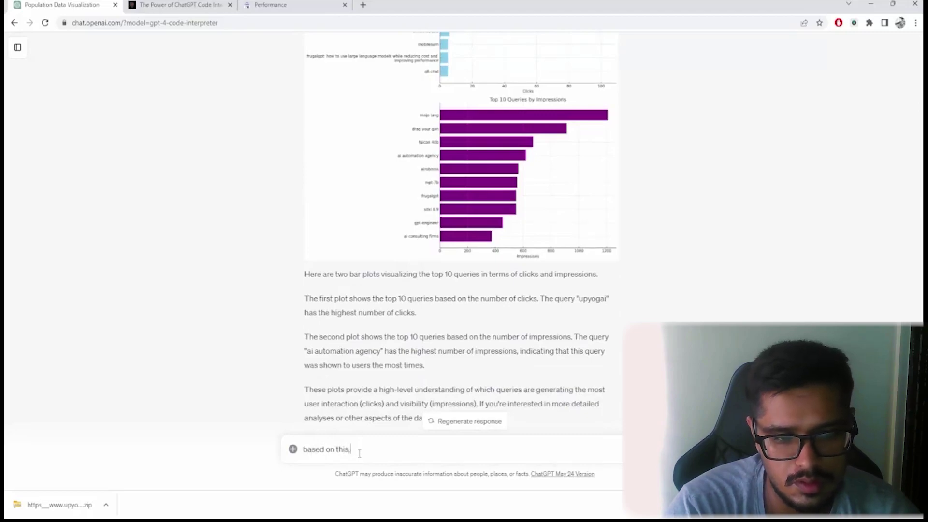
type(" which keyword")
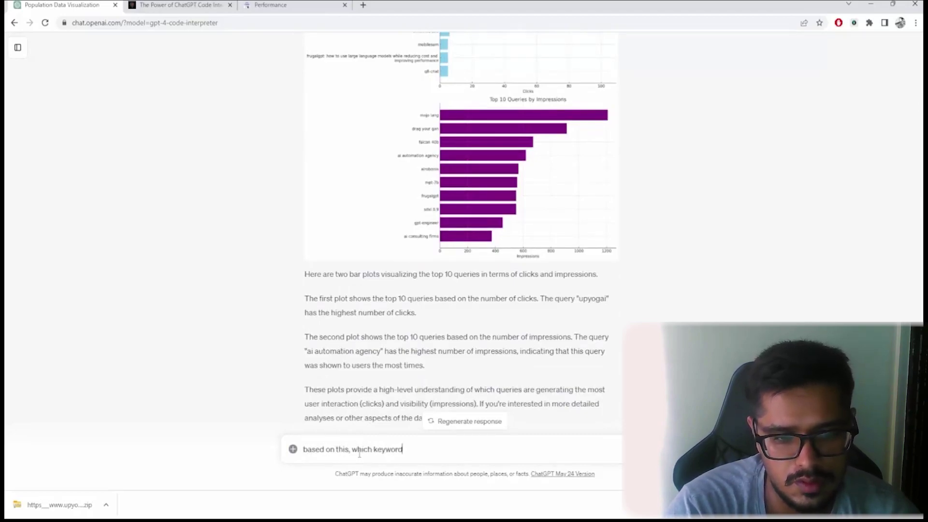
type("s should we target over the")
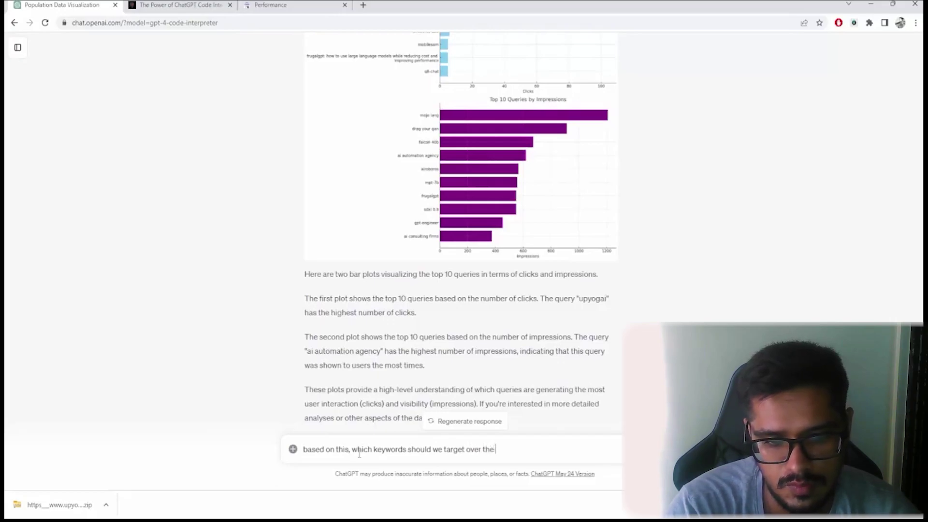
type(" next few weeks?")
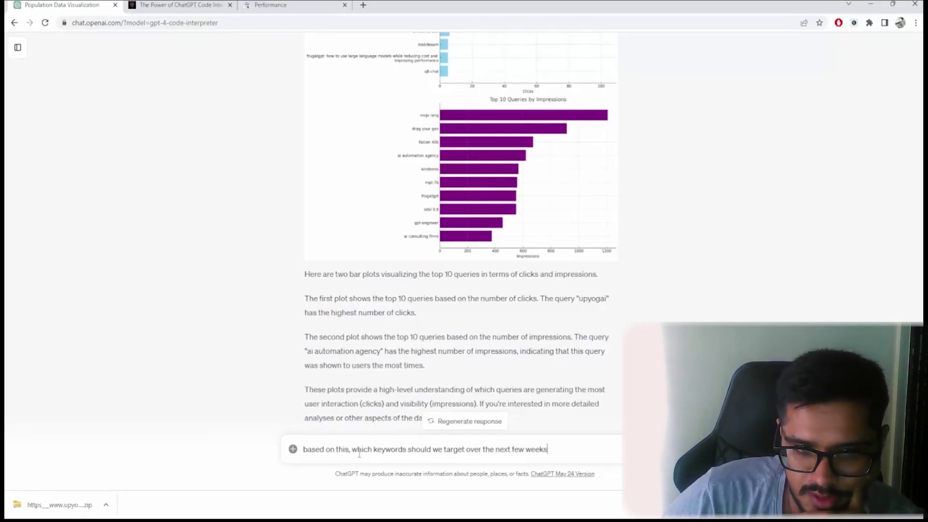
key("Return")
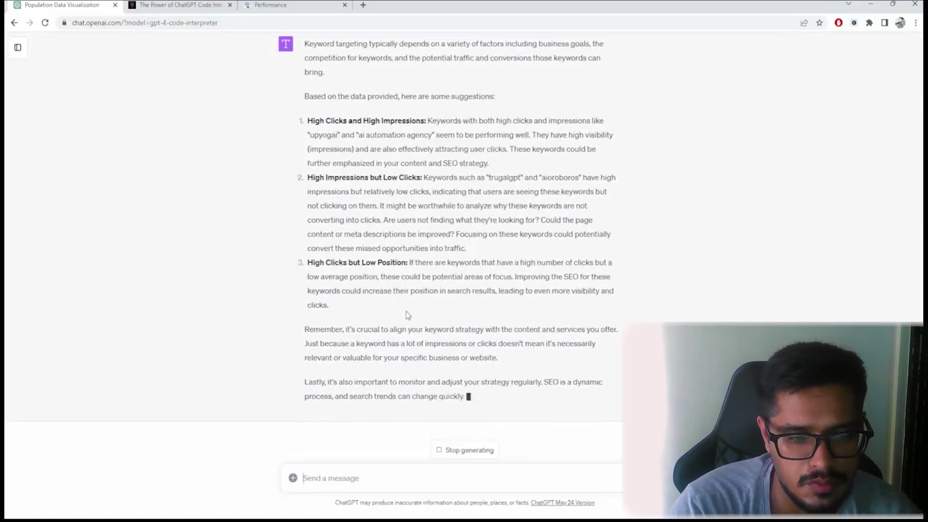
Ask 'can you list those keywords?' and review the keywords grouped by category
type("can you list those key")
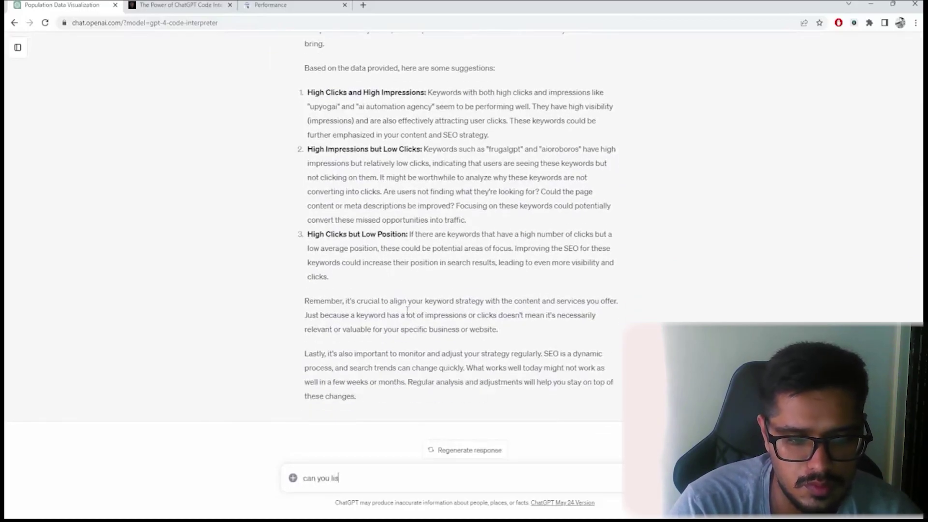
type("words?")
key("Return")
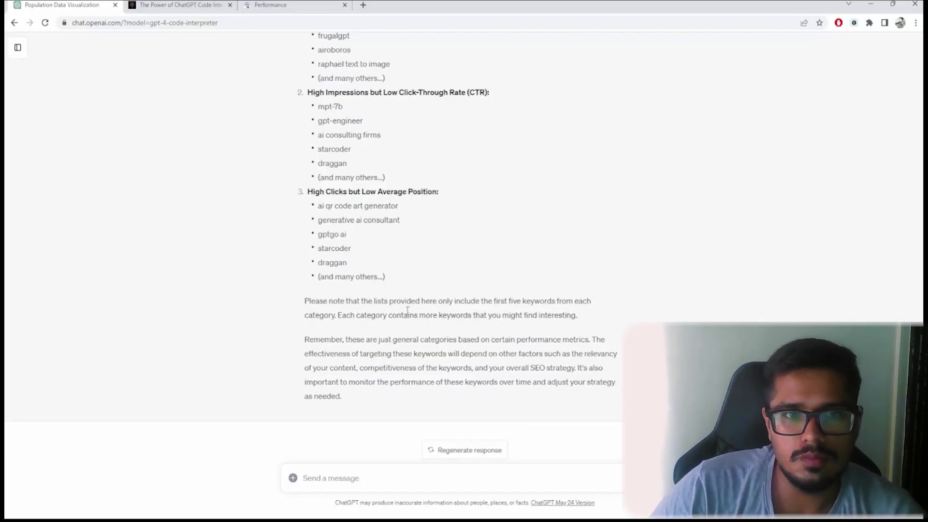
scroll(407, 311, "up", 20)
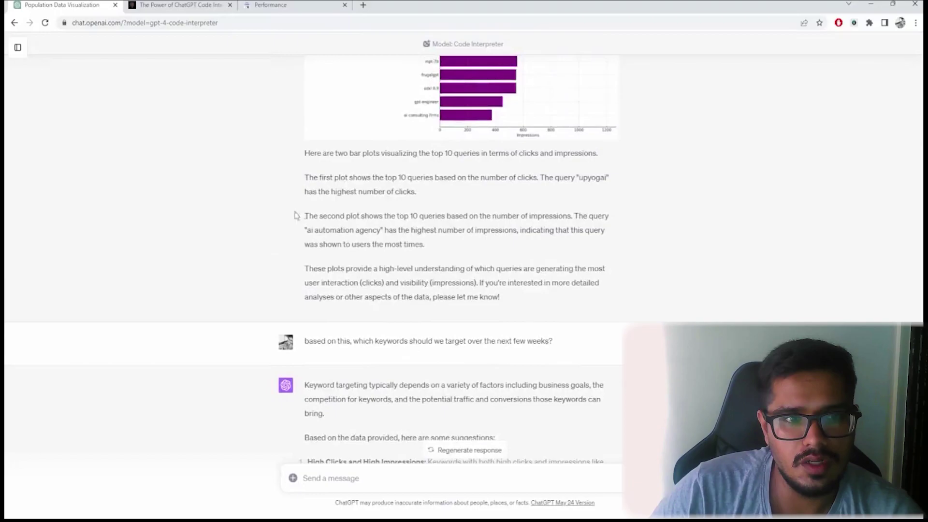
scroll(286, 133, "down", 20)
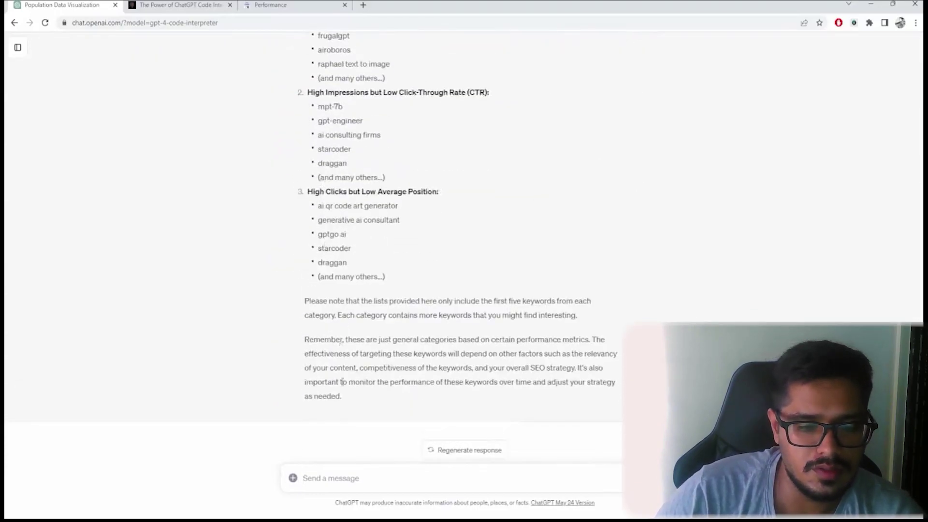
type("can you convert this into an ex")
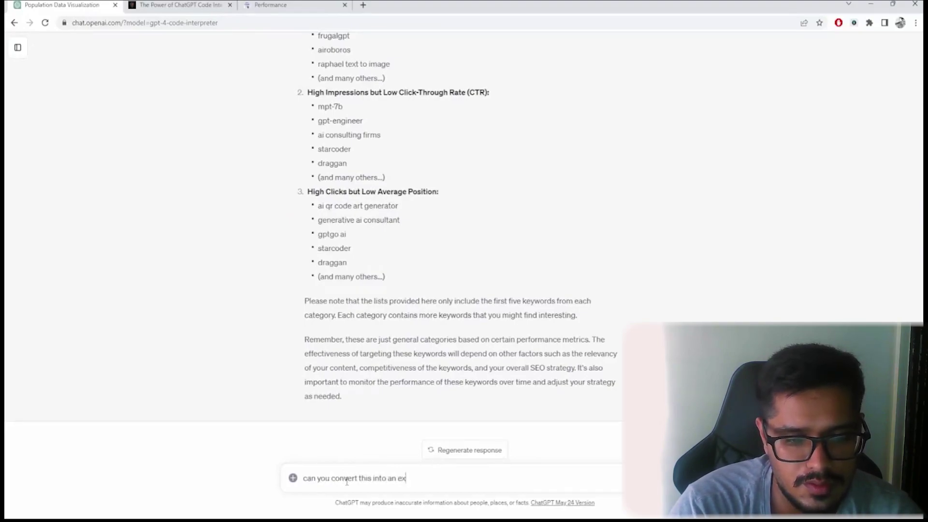
key("BackSpace")
key("BackSpace")
type(".xlsx file:")
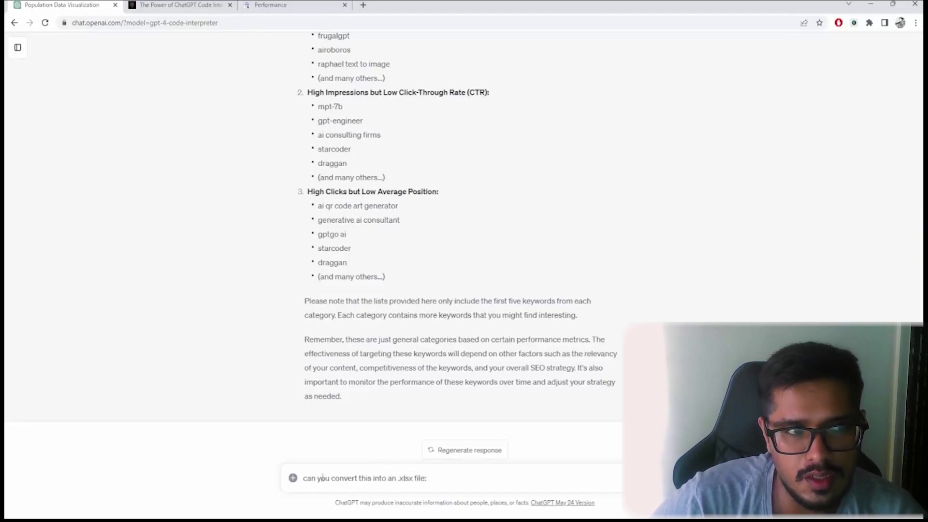
left_click(293, 477)
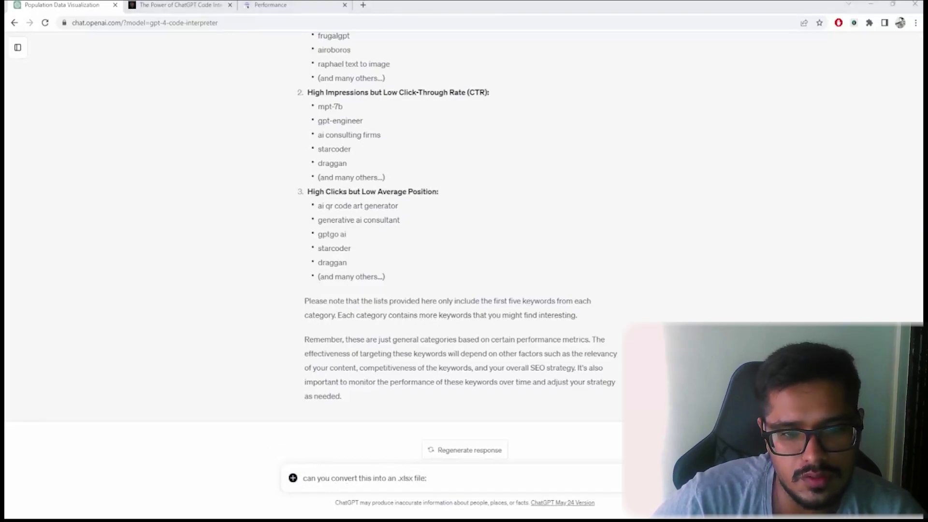
key("Return")
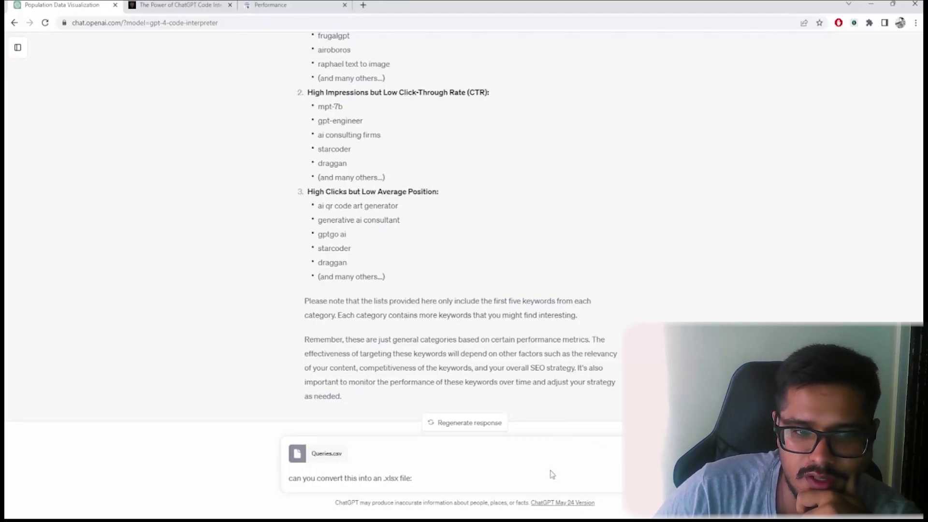
key("Return")
left_click(390, 397)
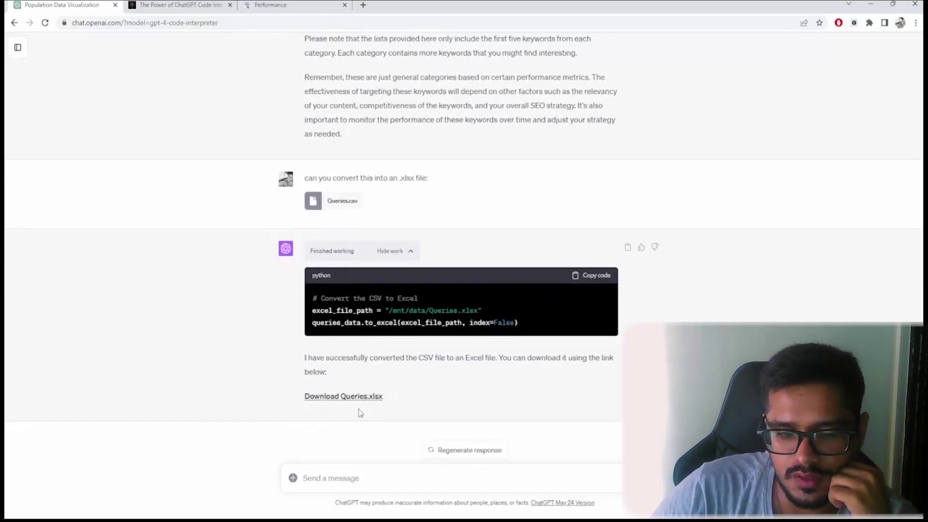
left_click(360, 470)
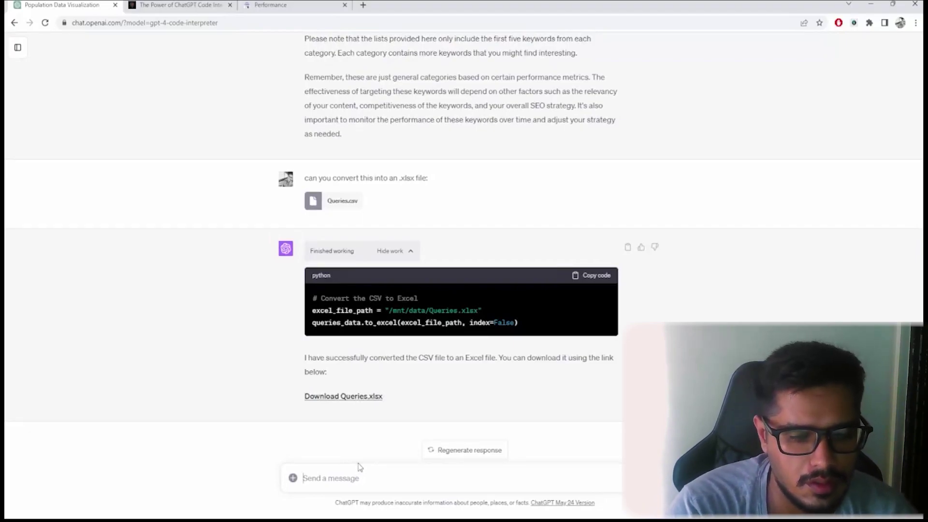
Send download.jpg asking to extract its text, then attach teaser.mp4 to a new message
type("can you extract te")
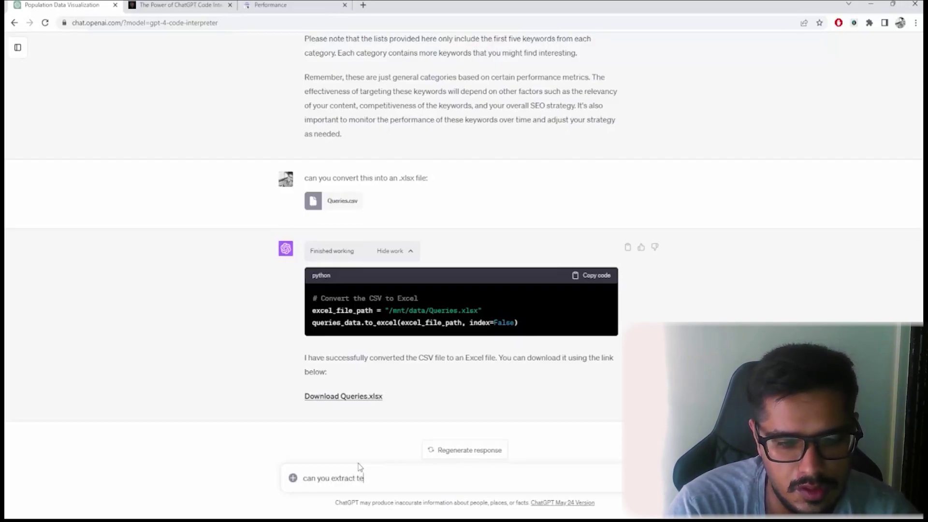
type("xt from the image:")
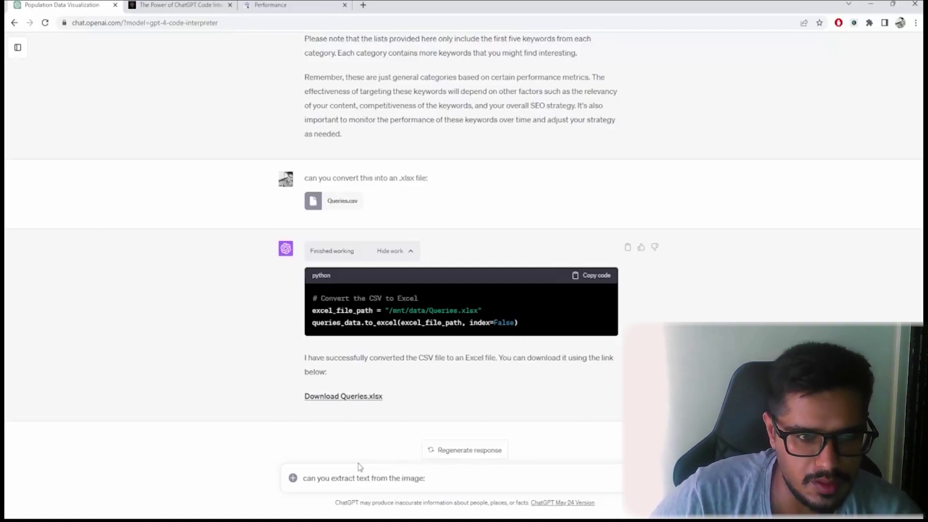
left_click(293, 478)
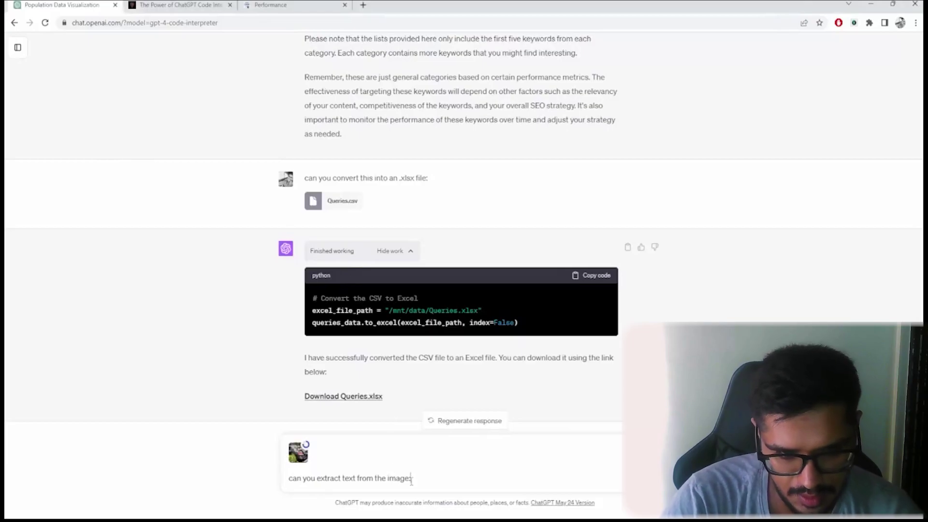
key("Return")
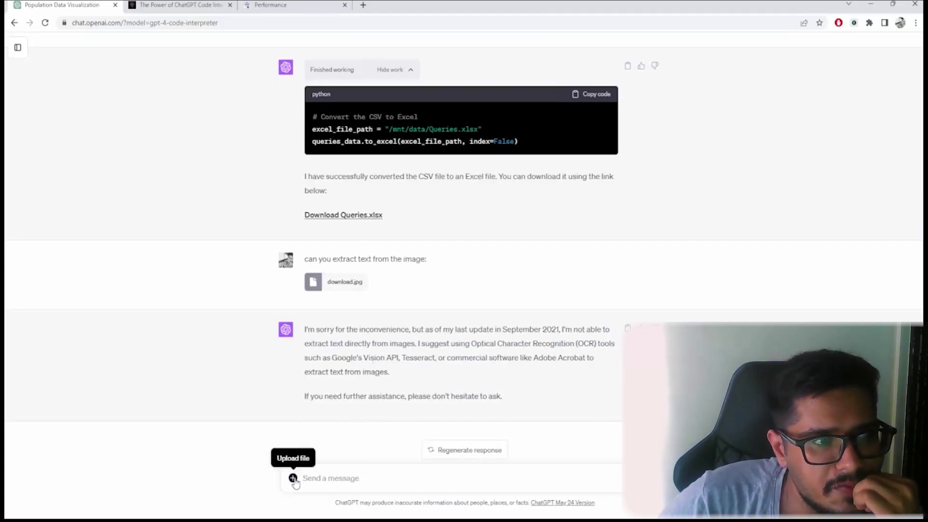
left_click(293, 478)
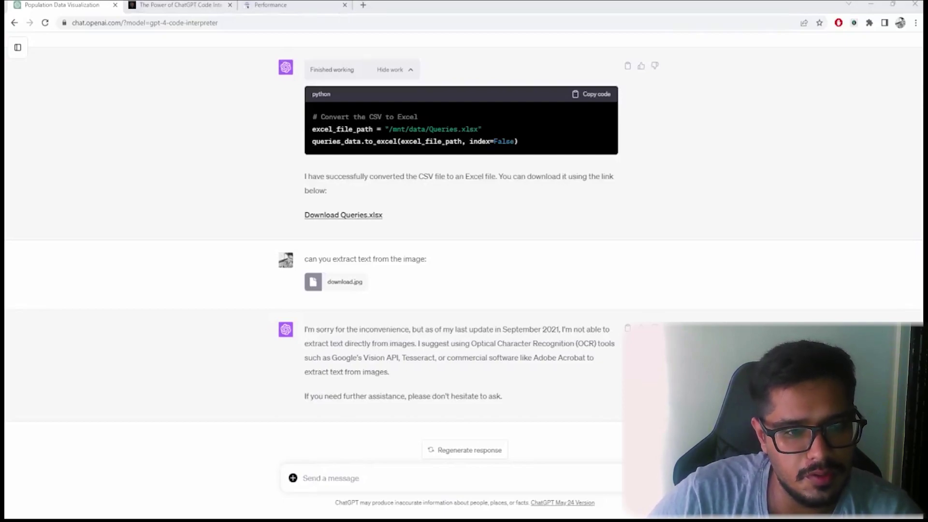
Send teaser.mp4 with 'can you convert this into a gif file?'
key("Return")
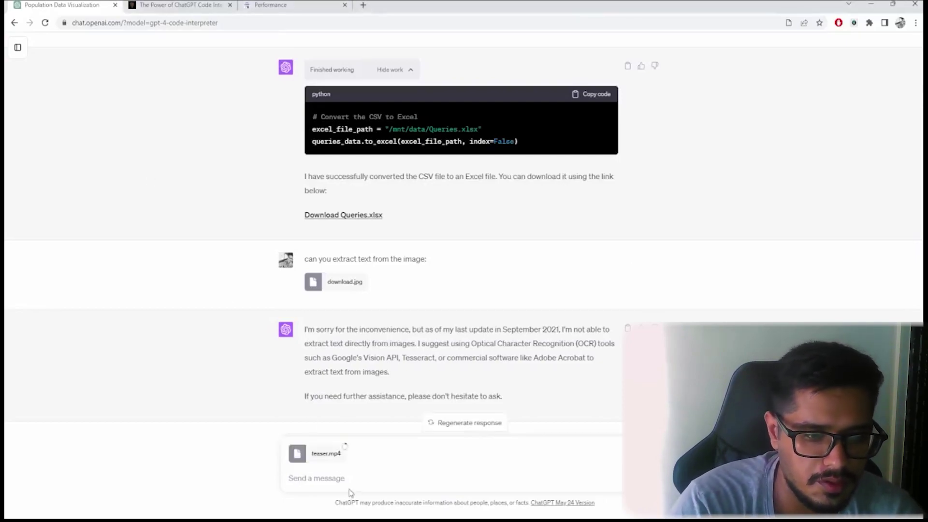
type("can you c")
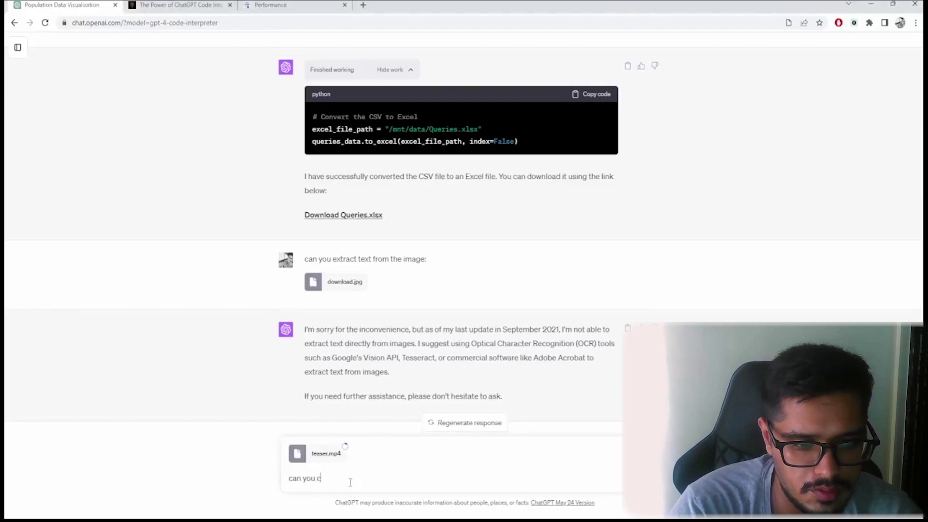
type("onvert this into ")
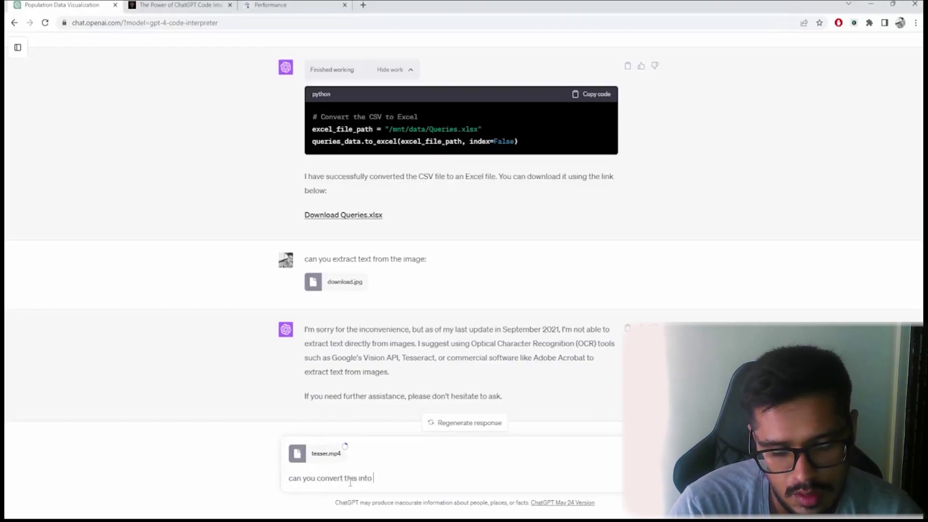
type("a gif file?")
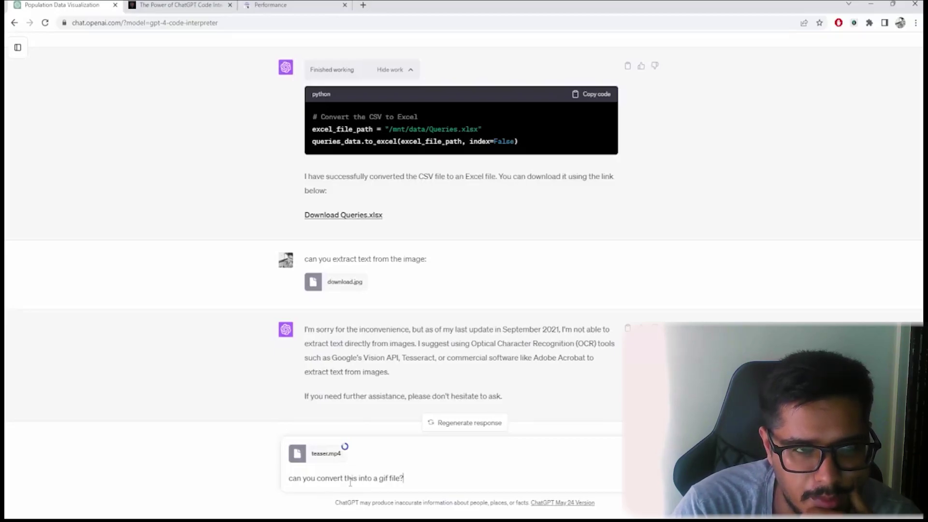
key("Return")
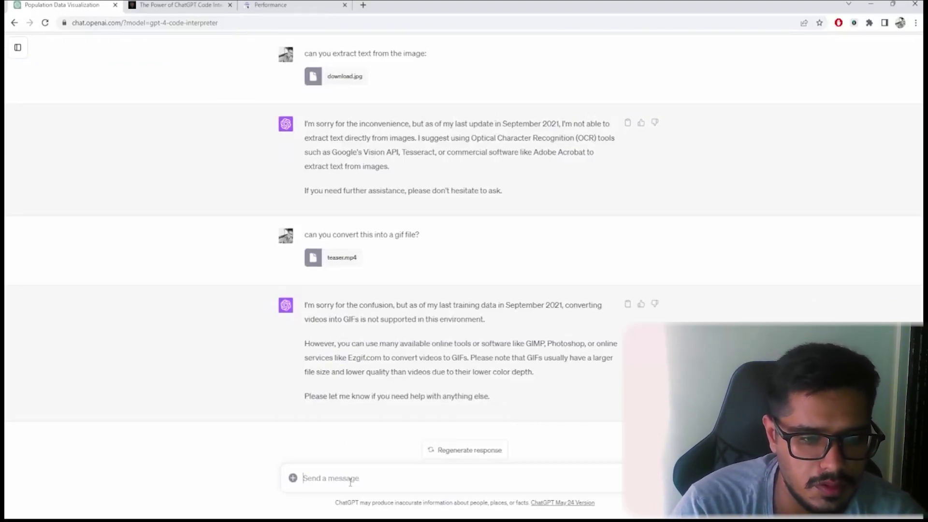
Attach the population CSV and request a dark-map GIF of the most populated regions with lights or circles
type("can you create a gif")
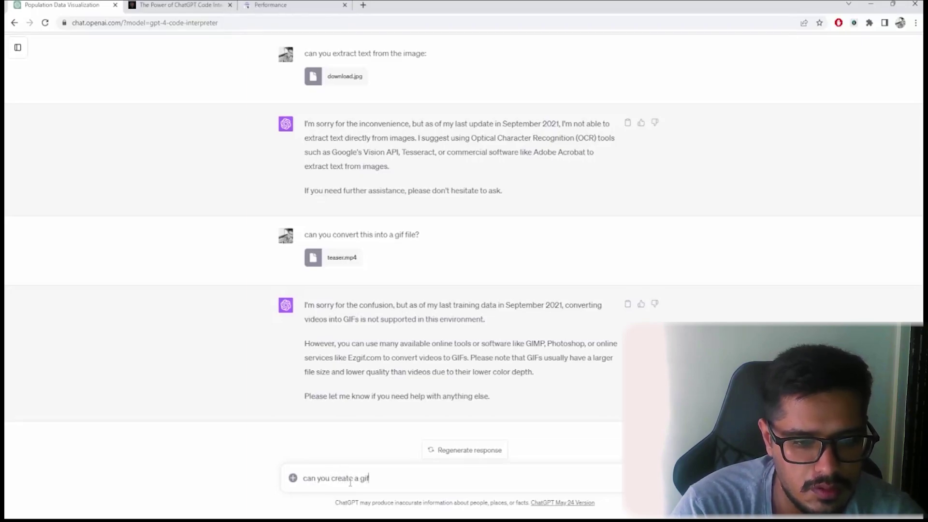
type(" visuslisation for")
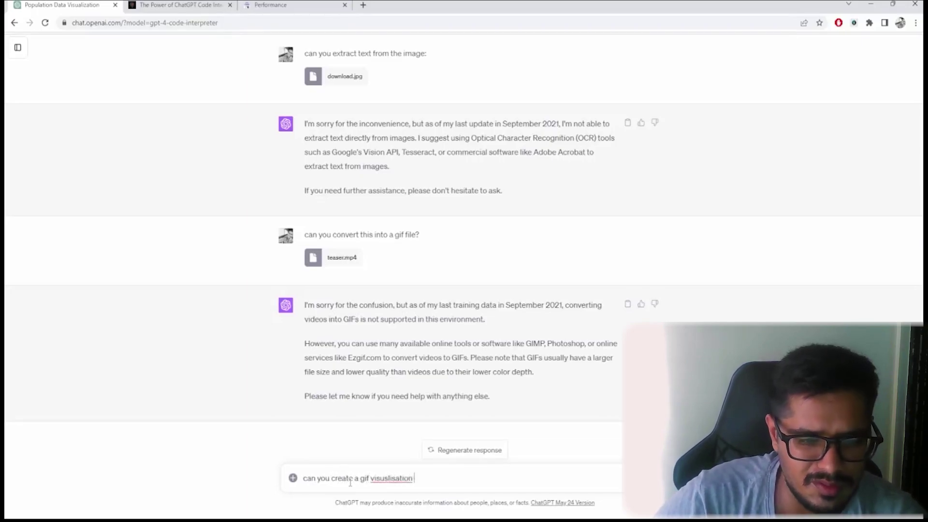
left_click(293, 478)
key("Return")
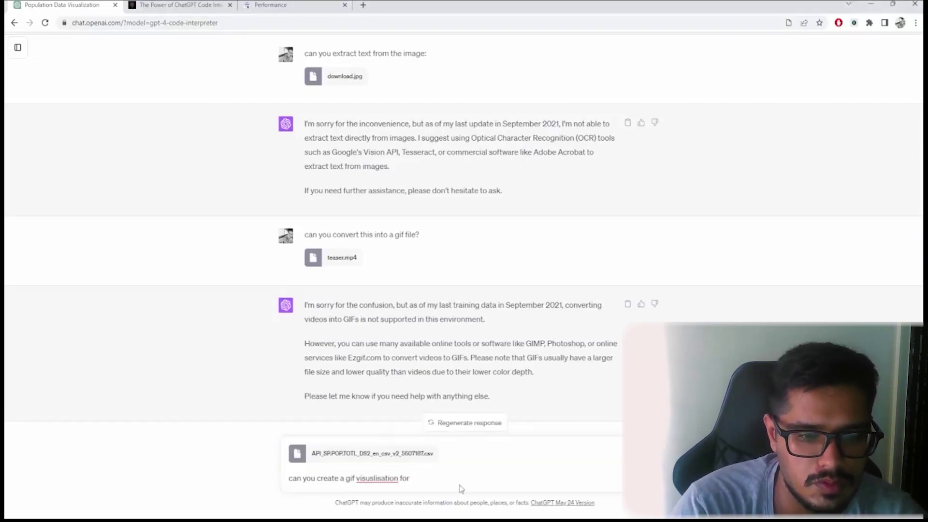
type("most pop")
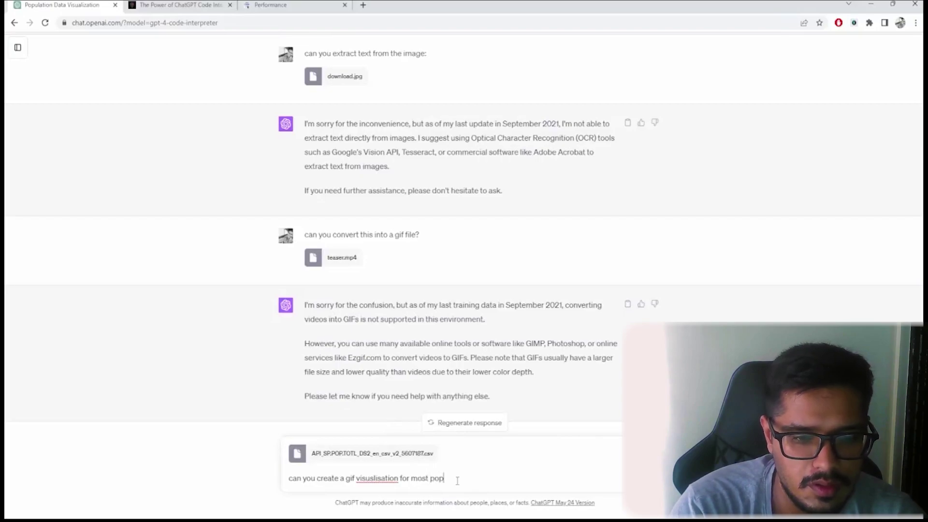
type("ulated regi")
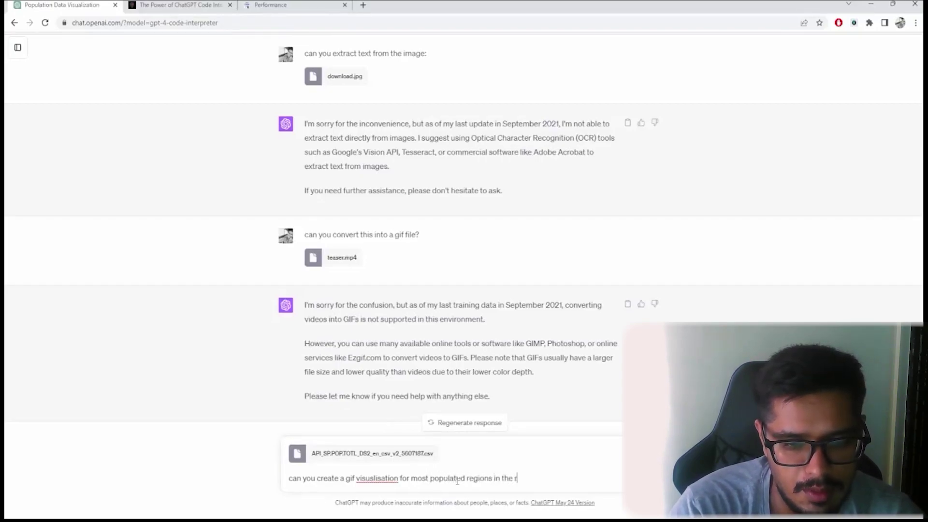
type("ons in the world? keep the map da")
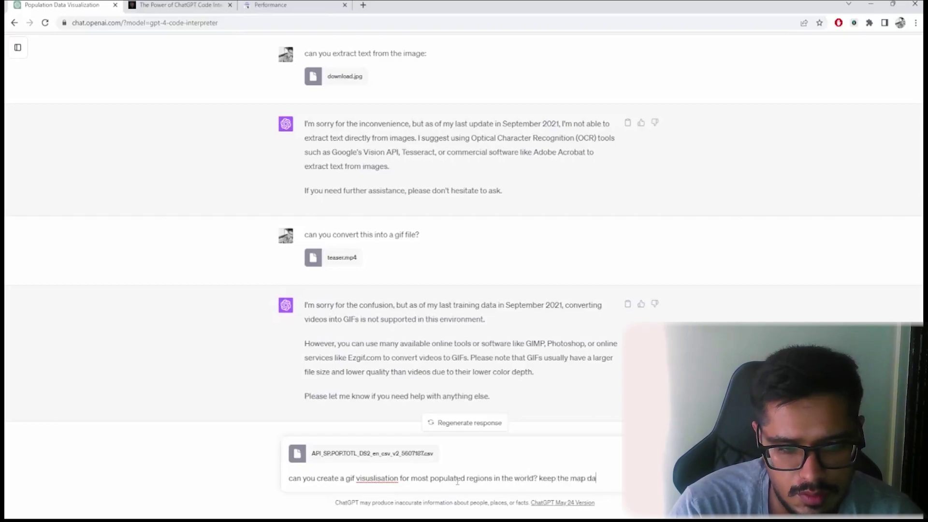
type("rk, and show lights or circles based on the population size")
key("Return")
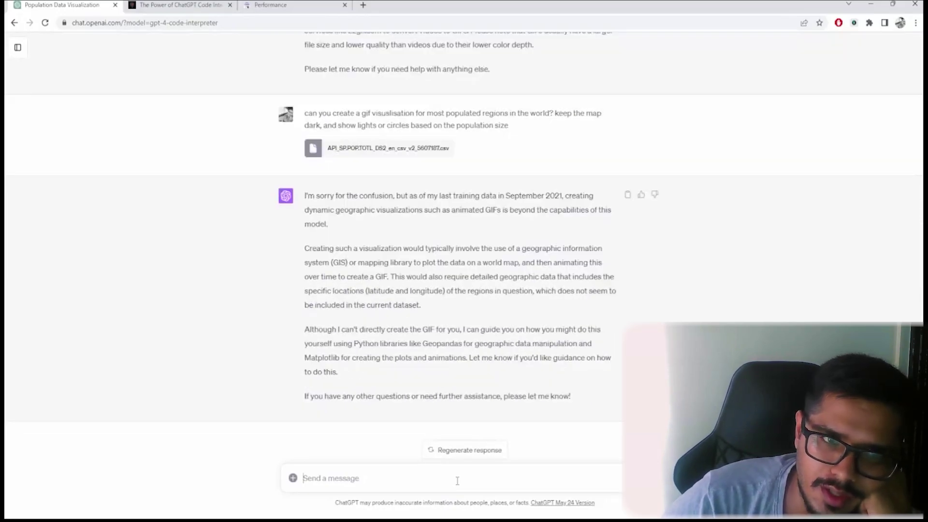
Scroll back to the population data.head() table and the 'plot out all the important trends' request
scroll(486, 388, "up", 7)
scroll(485, 388, "up", 18)
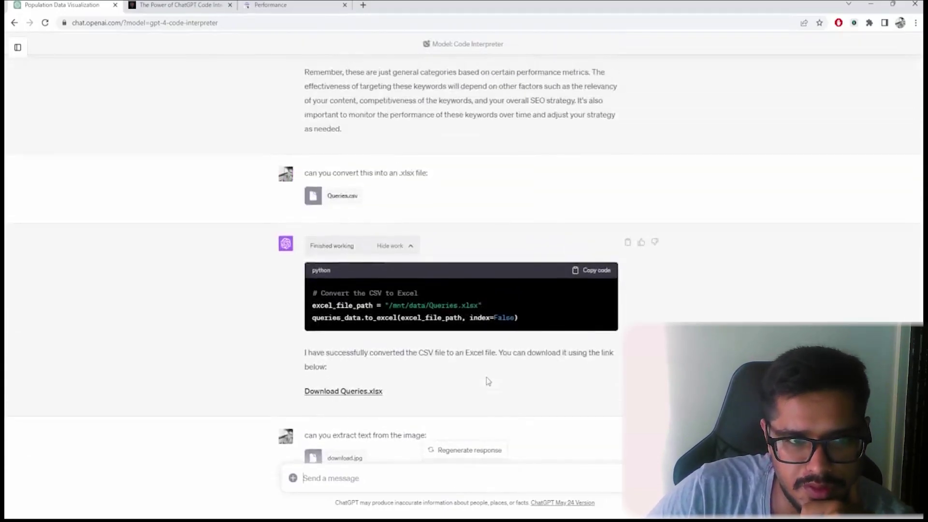
scroll(488, 376, "up", 20)
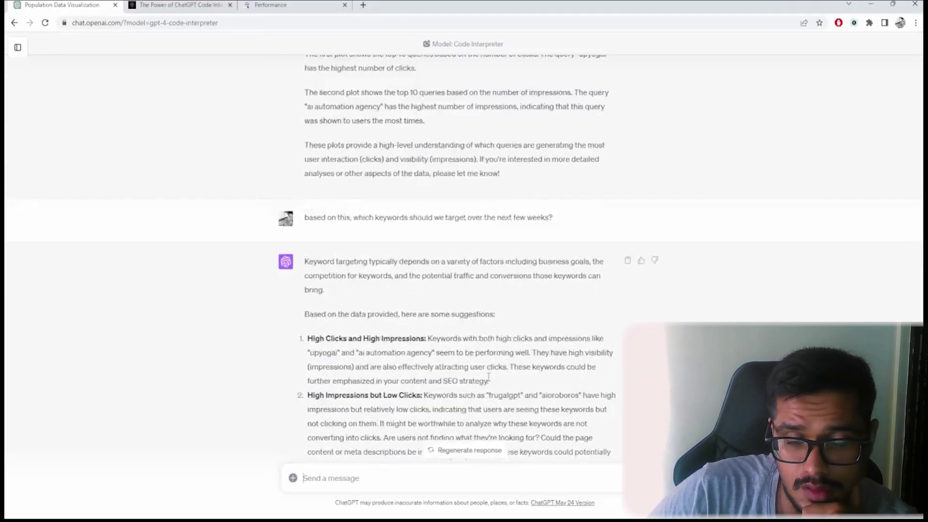
scroll(488, 377, "up", 20)
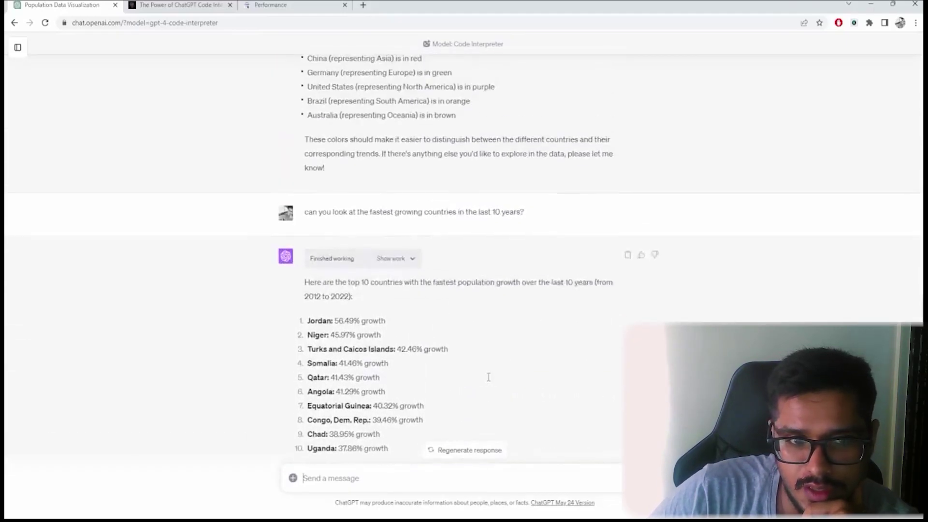
scroll(488, 377, "up", 20)
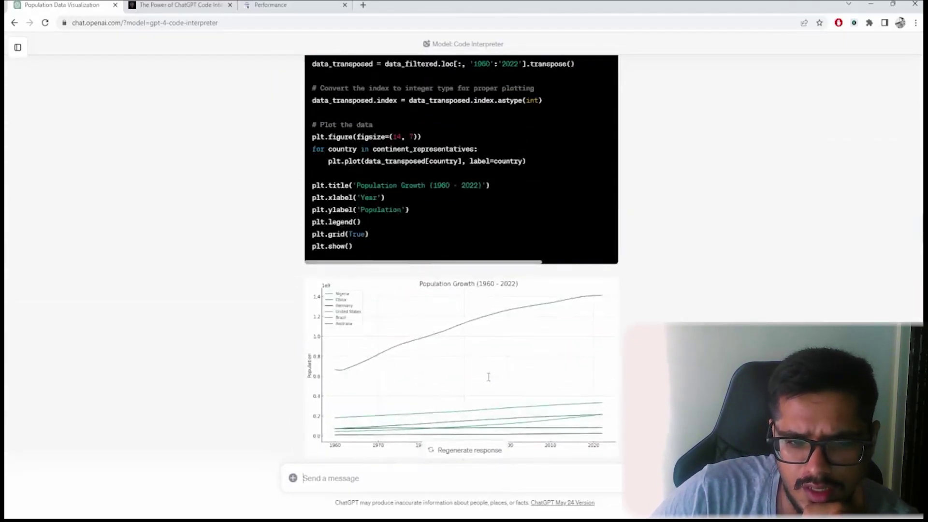
scroll(488, 377, "up", 20)
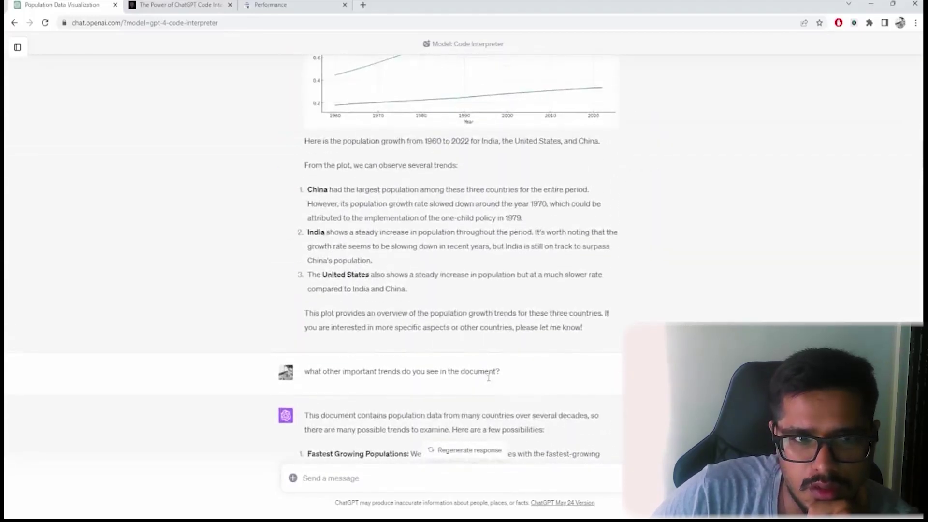
scroll(488, 376, "up", 15)
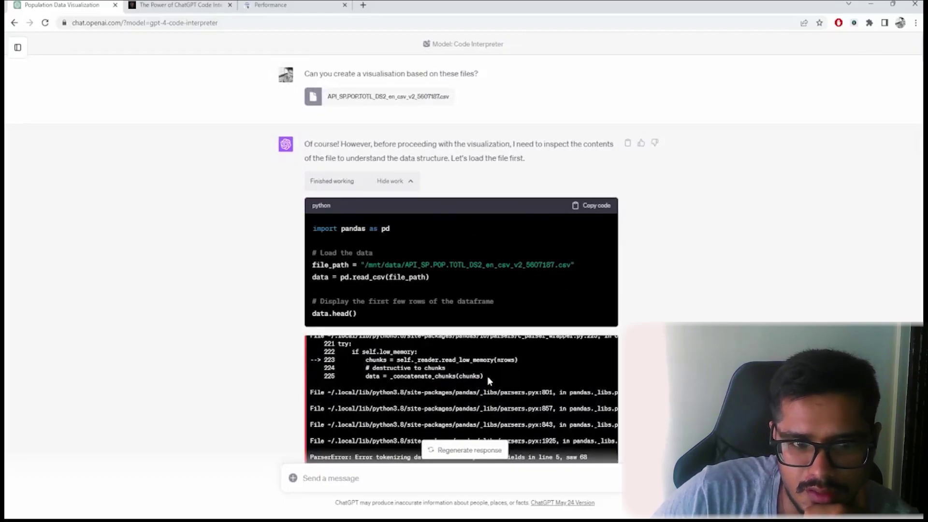
scroll(487, 375, "down", 8)
scroll(514, 382, "down", 5)
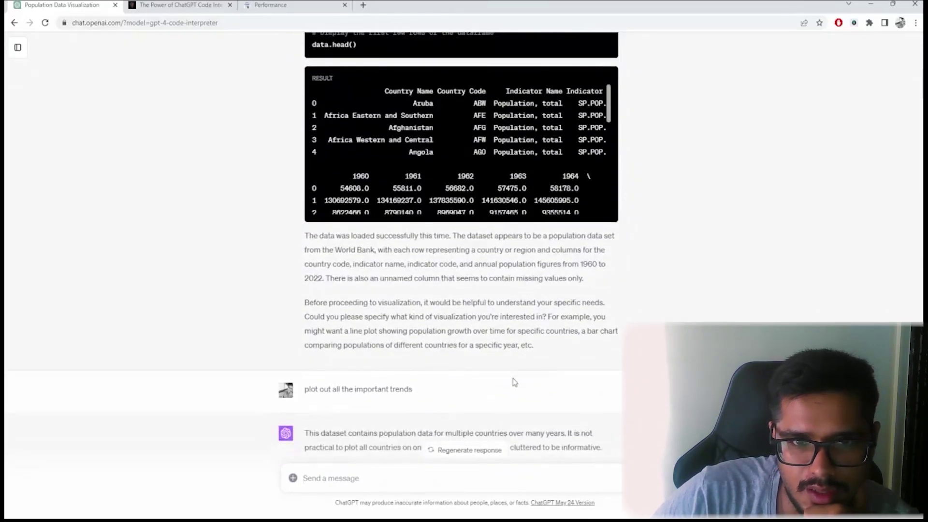